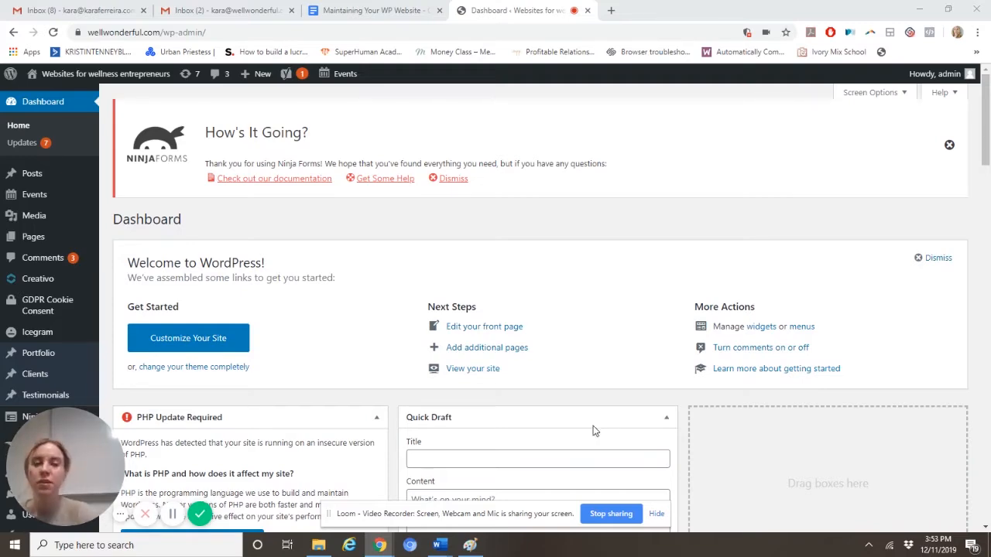
scroll(596, 385, down, 3)
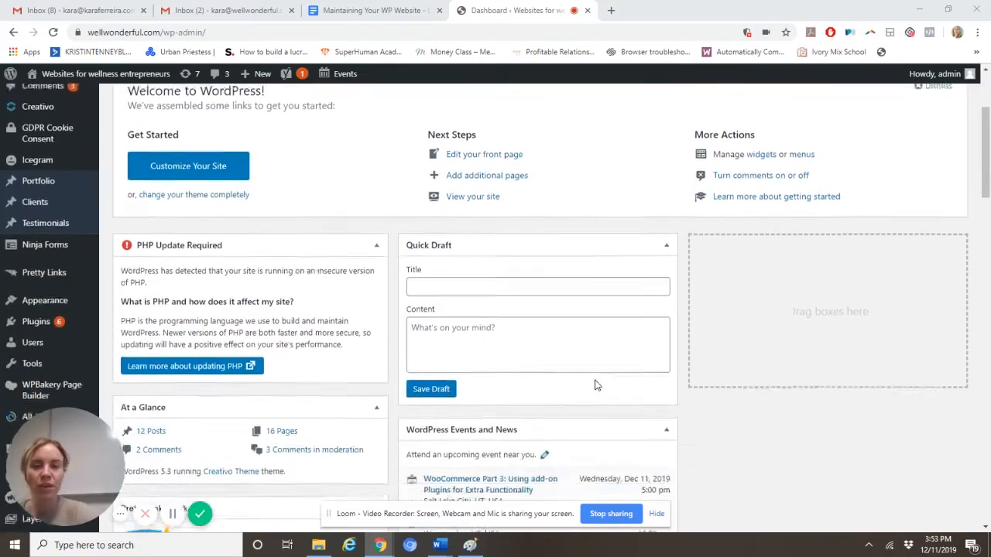
scroll(595, 385, up, 3)
scroll(596, 385, down, 1)
scroll(596, 385, up, 1)
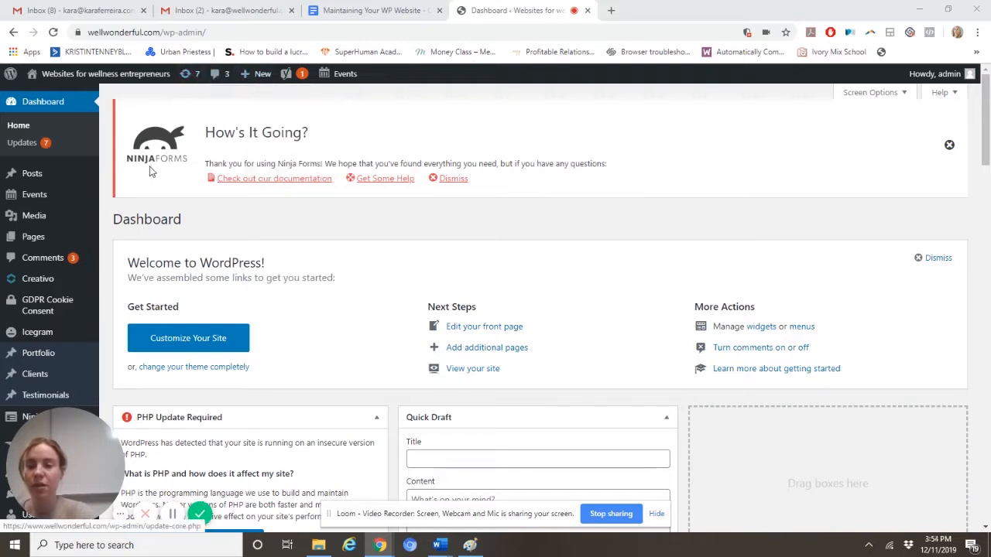
Open the installed plugins list and update the All-in-One WP Migration plugin to version 7.12.
scroll(89, 254, down, 3)
scroll(89, 254, down, 2)
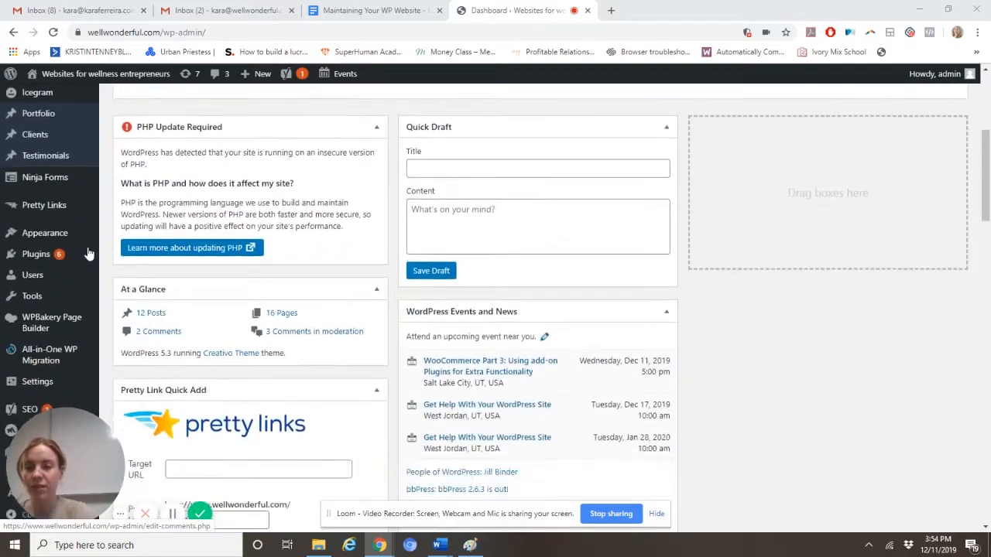
mouse_move(45, 256)
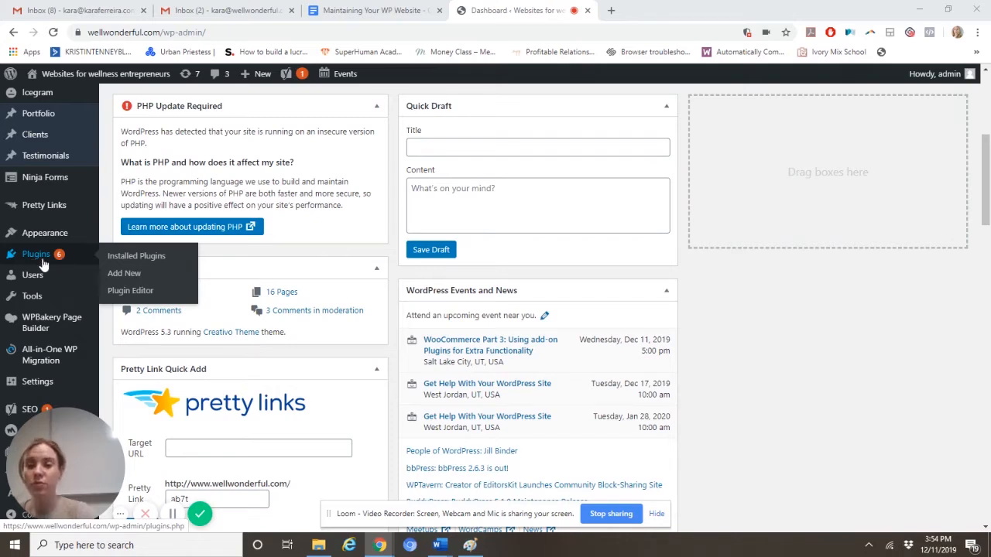
click(39, 263)
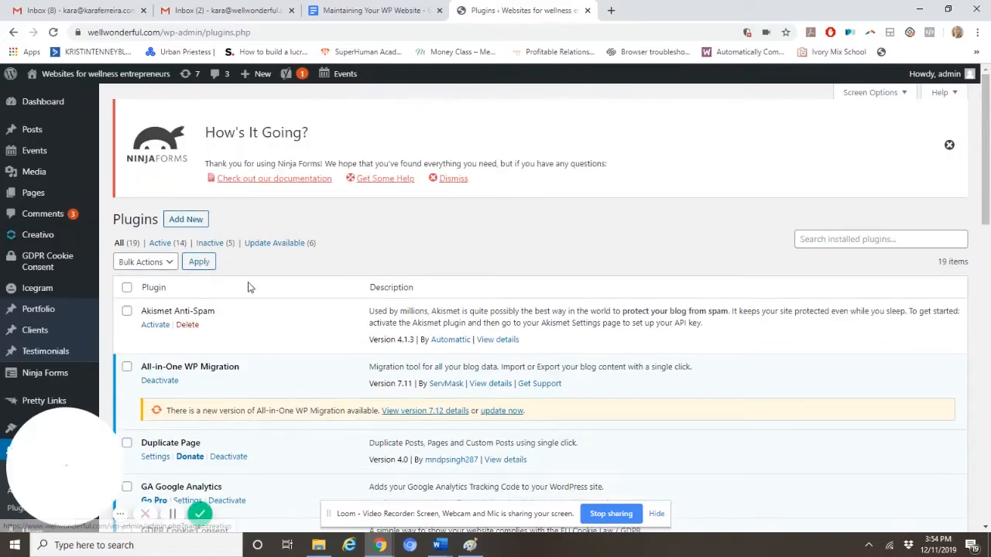
scroll(251, 309, down, 3)
scroll(251, 310, up, 1)
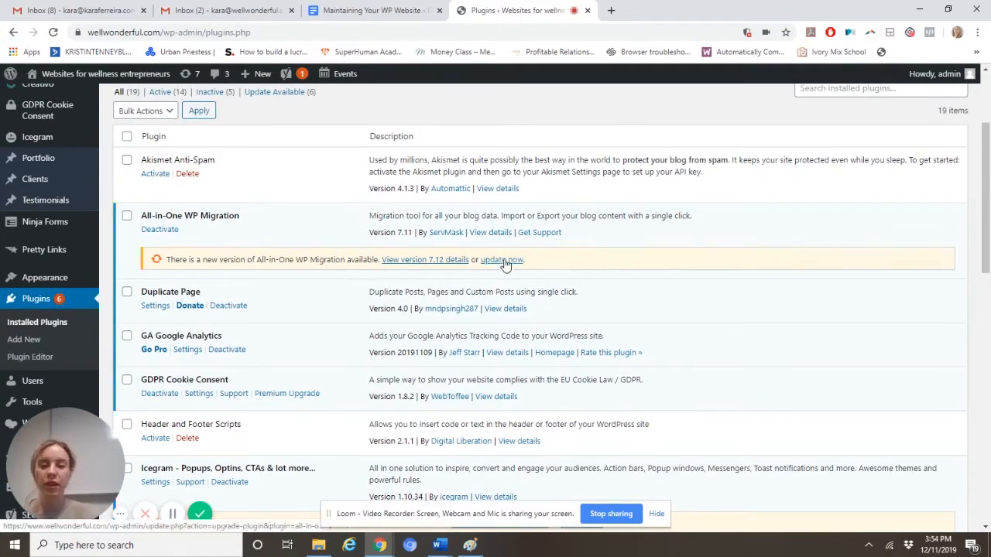
click(502, 260)
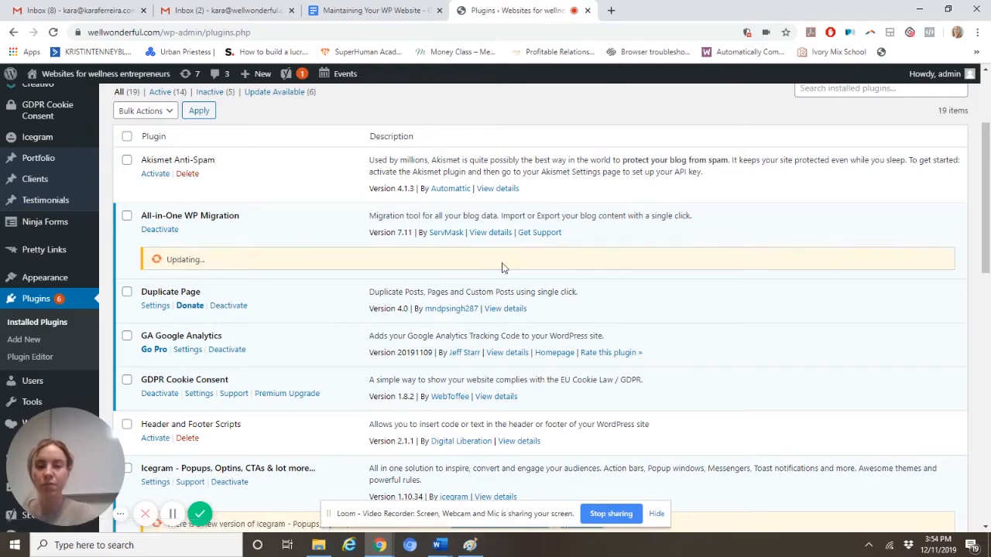
Try to update the Icegram and MC4WP: Mailchimp for WordPress plugins together with the Update bulk action.
scroll(542, 294, down, 3)
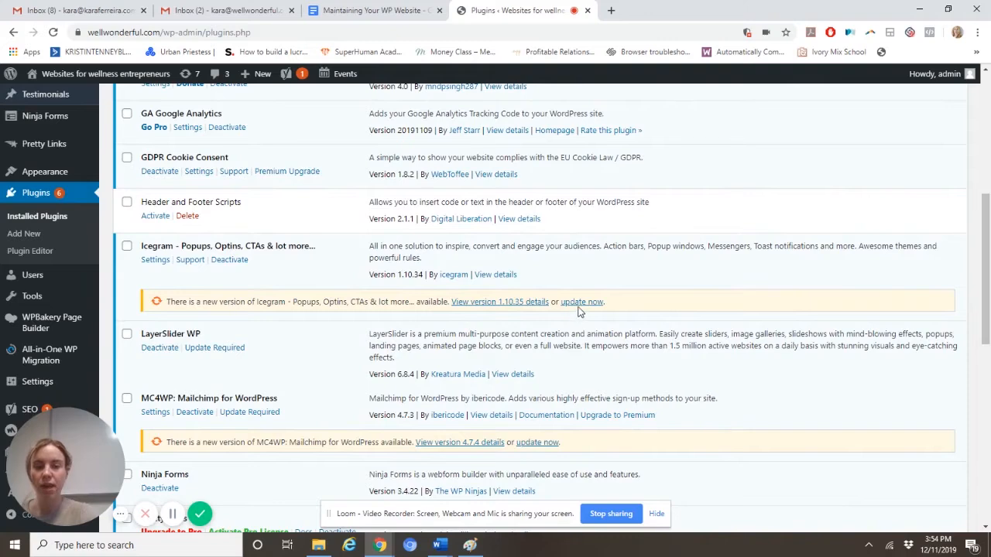
scroll(544, 370, up, 2)
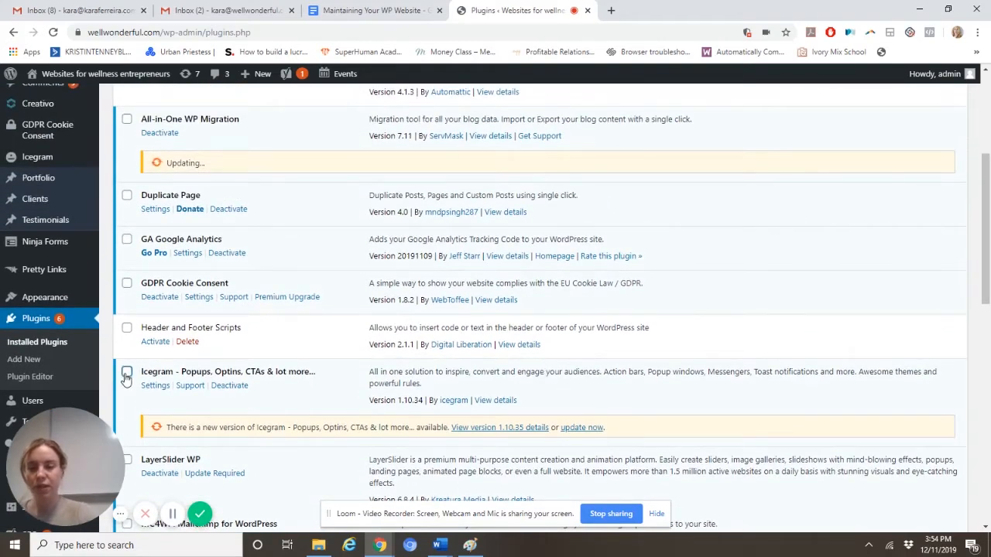
scroll(127, 378, down, 3)
click(126, 308)
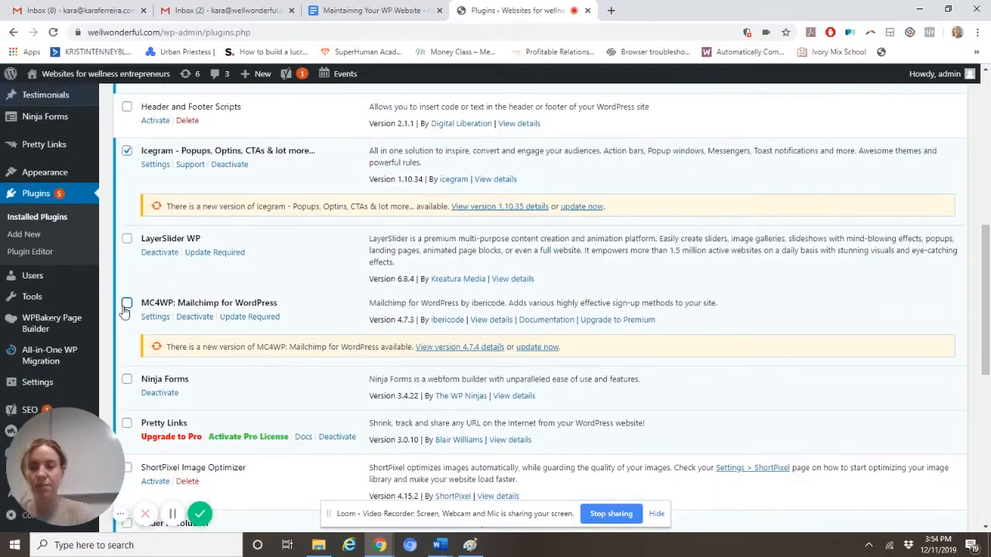
scroll(124, 310, up, 5)
click(144, 165)
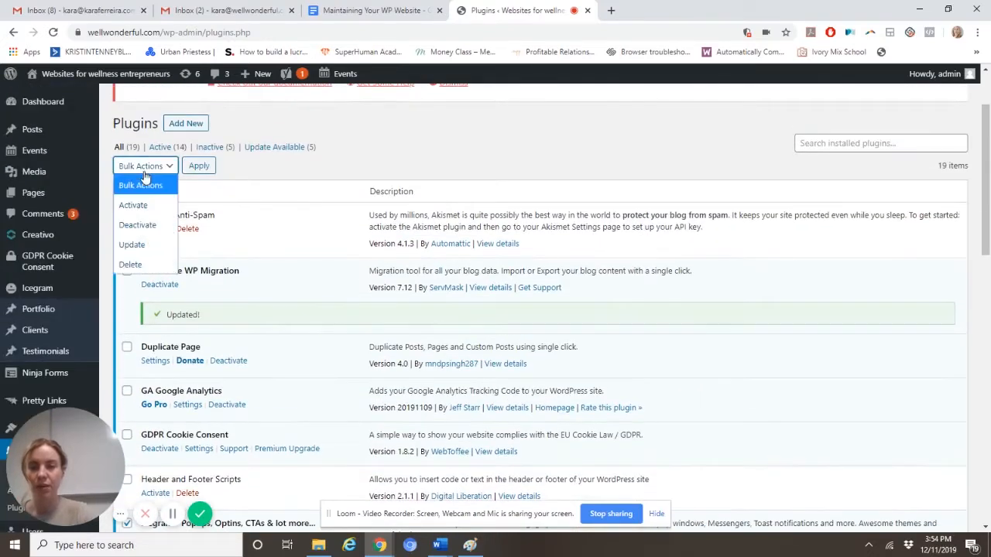
click(133, 245)
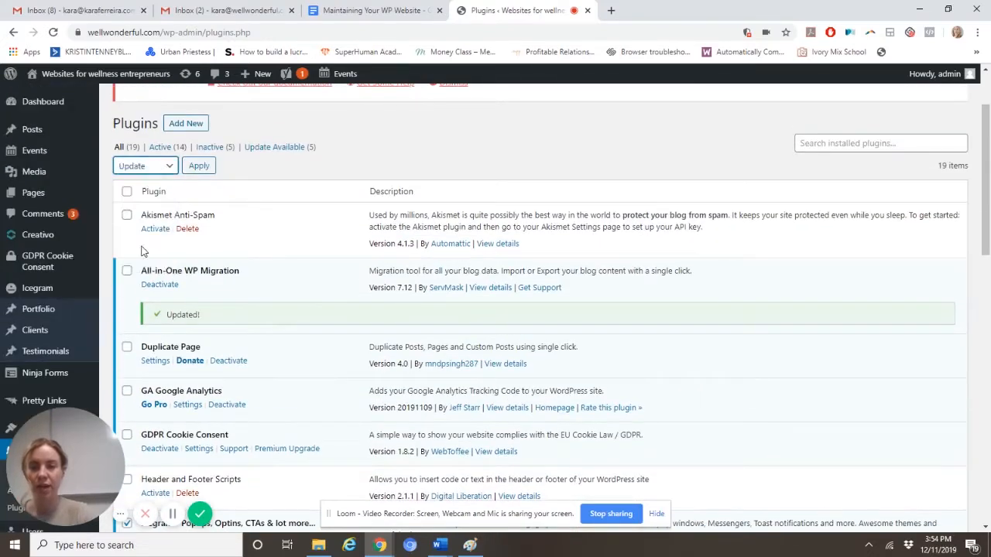
click(199, 166)
Go to the WordPress Updates page, select all plugins that have new versions, and update them together.
mouse_move(67, 108)
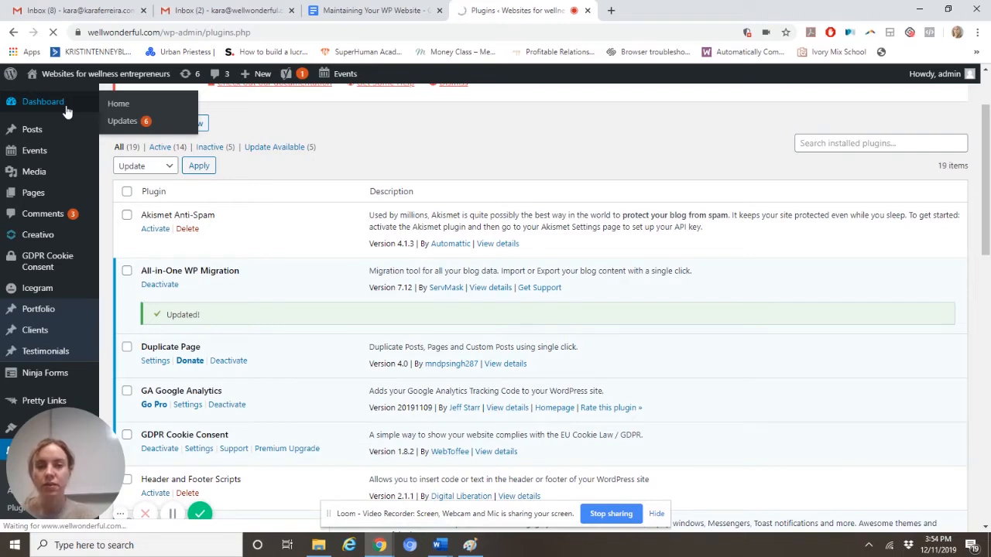
click(66, 109)
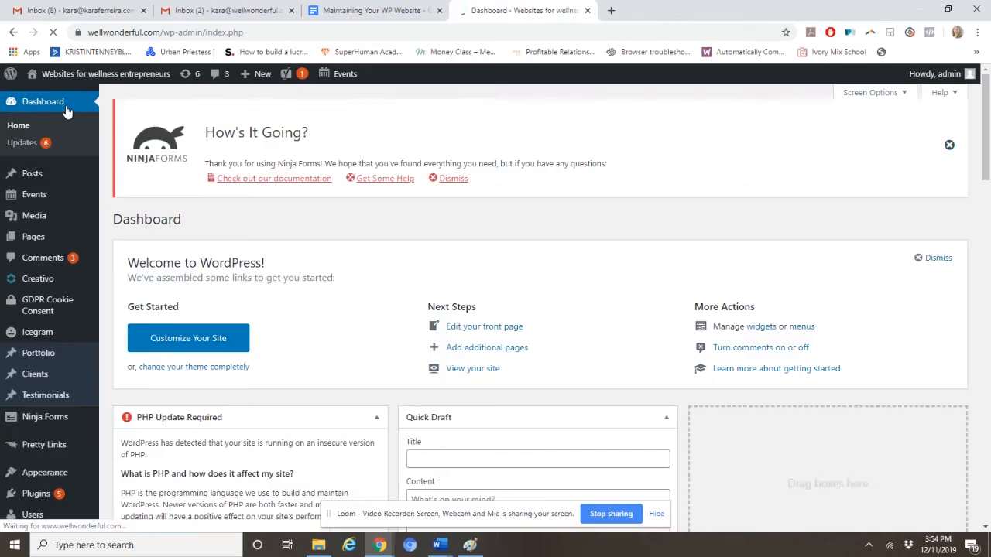
click(186, 81)
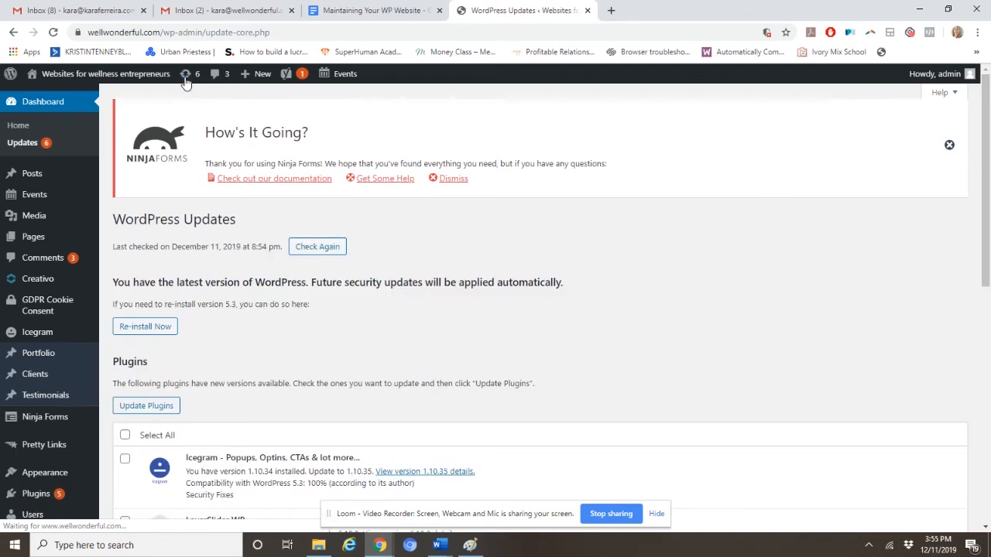
scroll(225, 214, down, 1)
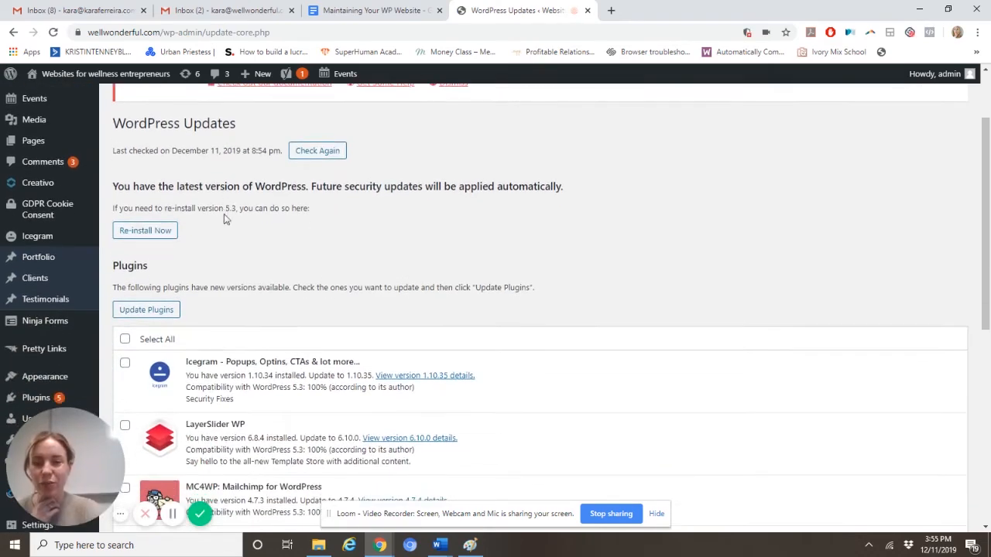
scroll(224, 214, down, 3)
scroll(224, 215, up, 1)
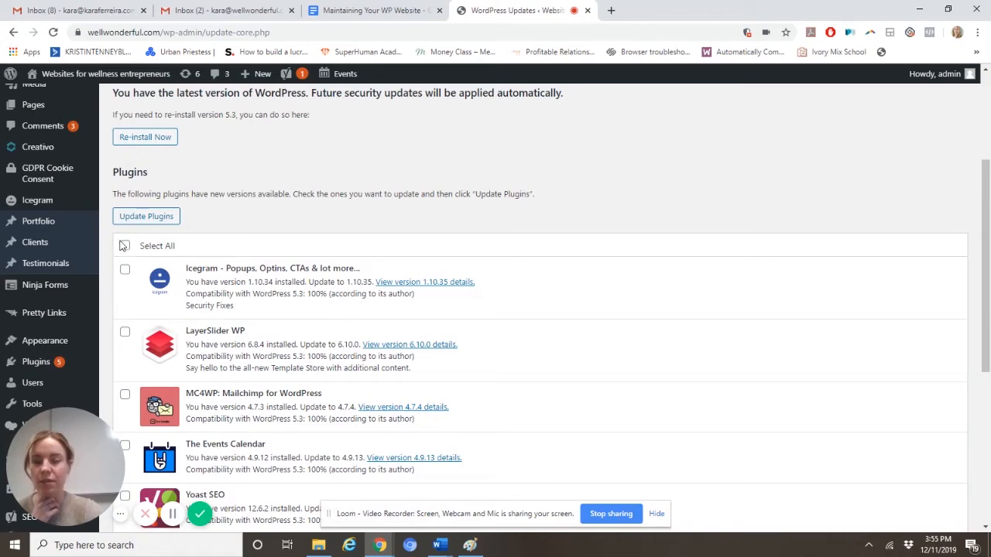
click(125, 245)
click(138, 219)
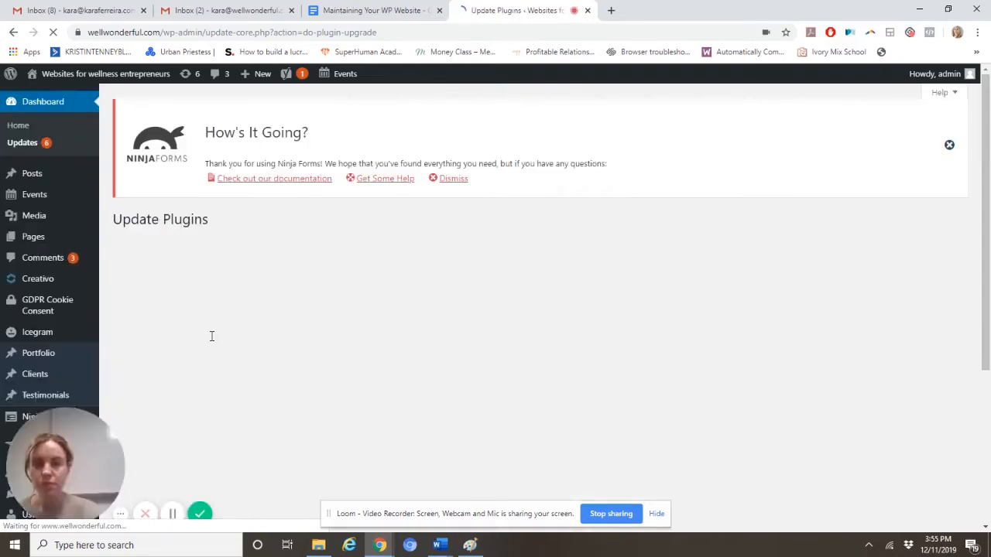
scroll(212, 336, down, 3)
scroll(213, 339, down, 1)
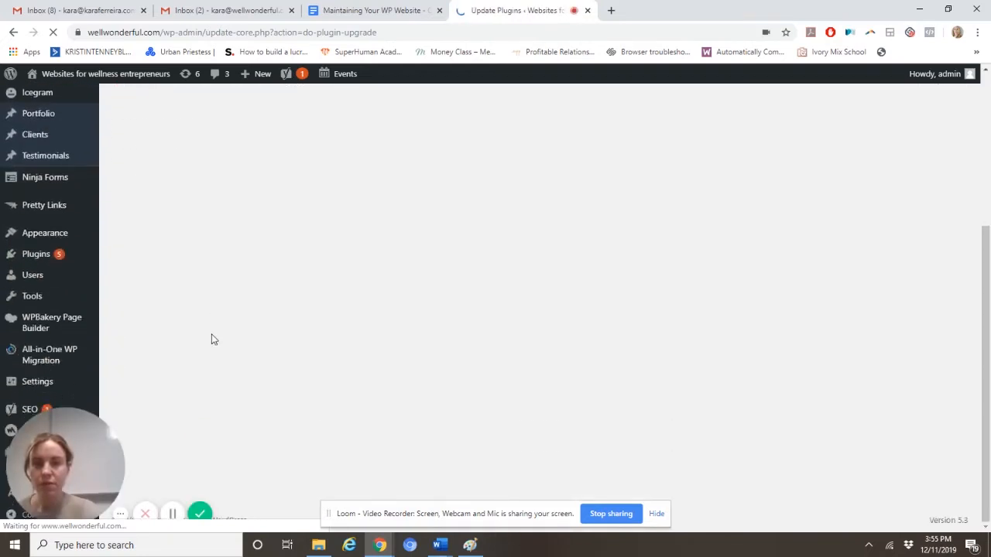
scroll(214, 339, up, 3)
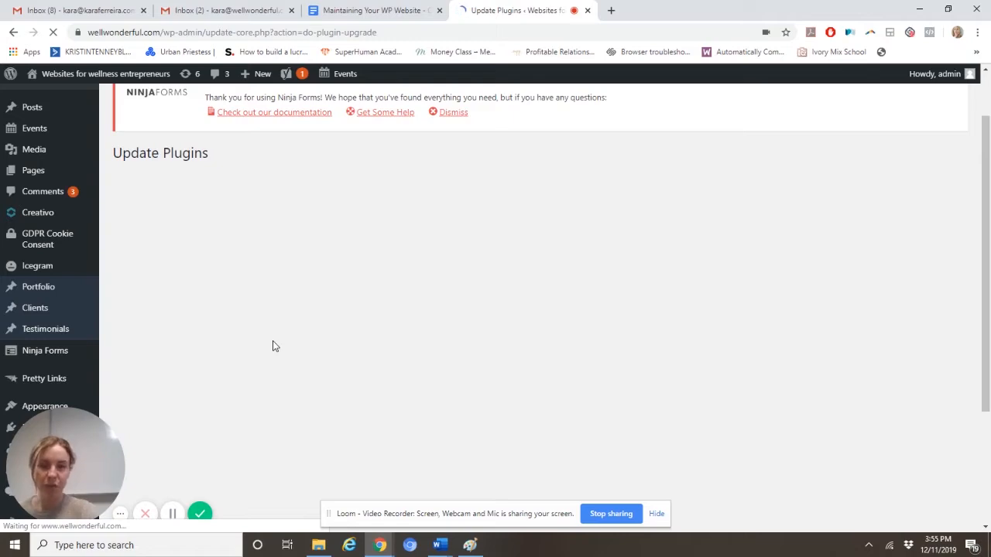
scroll(286, 362, down, 2)
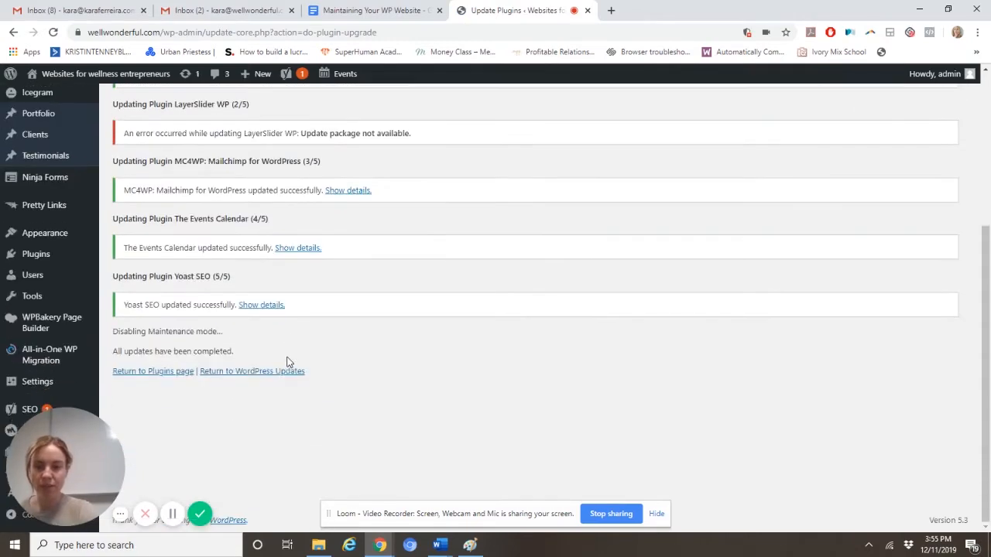
Review the update result of each plugin, highlighting the LayerSlider WP entry and its message.
scroll(287, 360, up, 3)
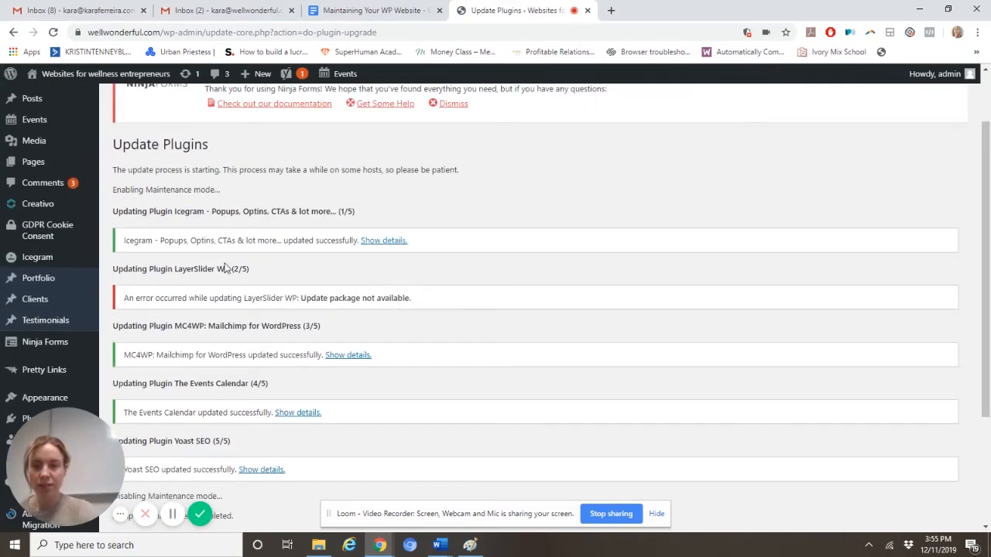
drag(249, 268, 115, 271)
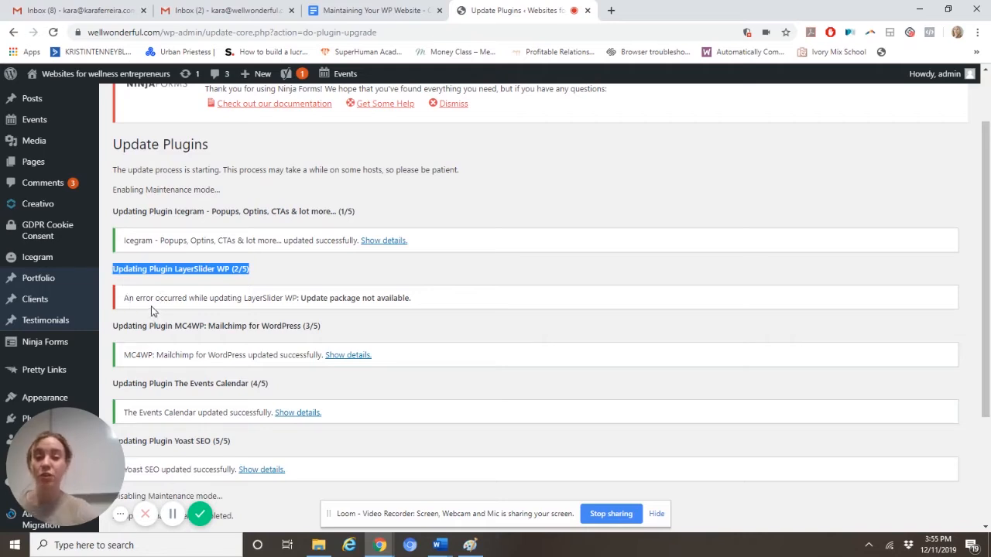
click(190, 302)
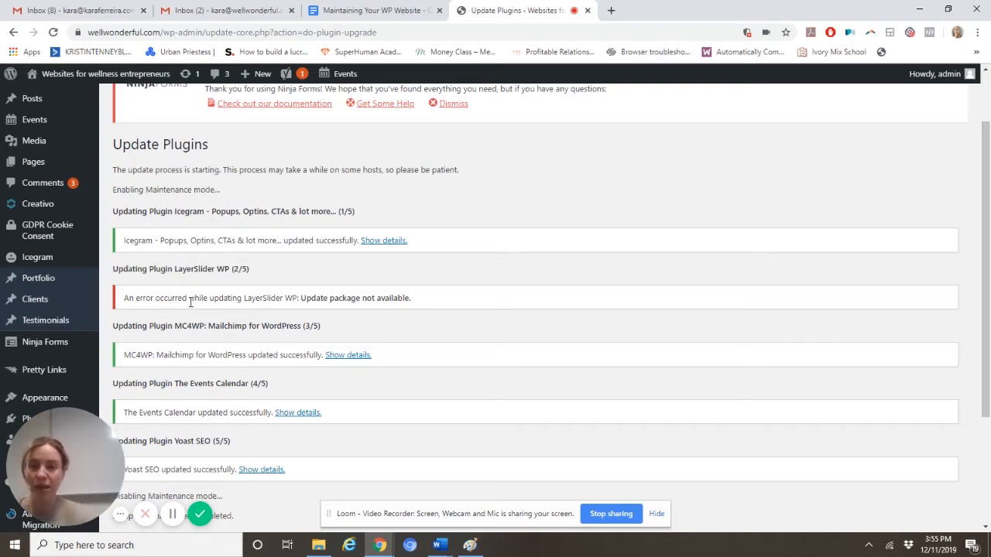
drag(124, 302, 401, 307)
scroll(415, 311, down, 3)
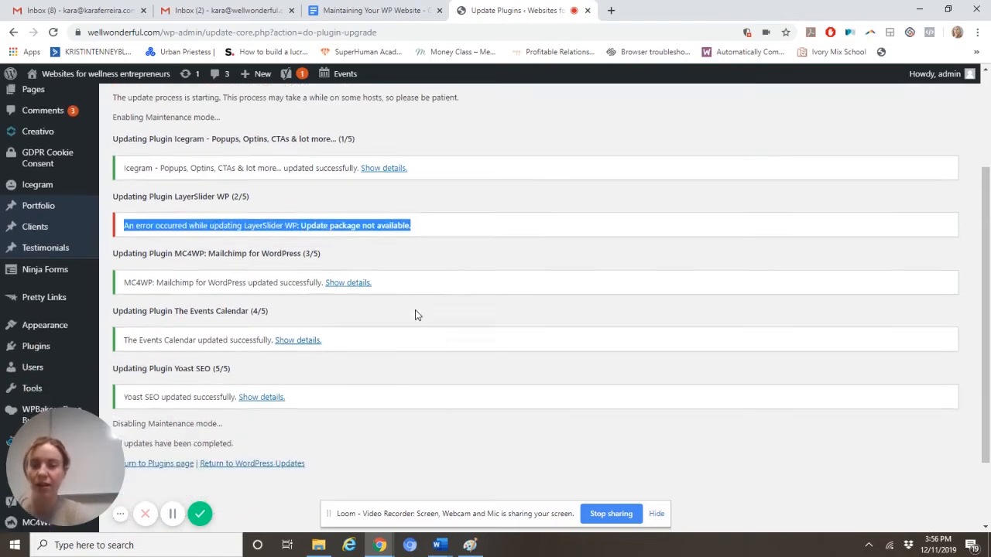
scroll(416, 315, up, 3)
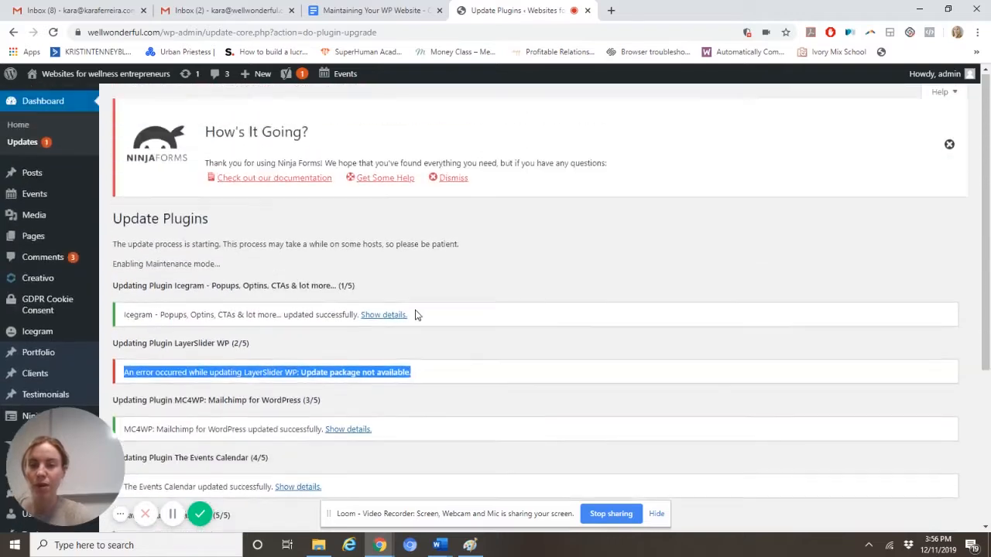
Return to the WordPress Updates page and update the Creativo Theme to version 7.2.5.
click(187, 77)
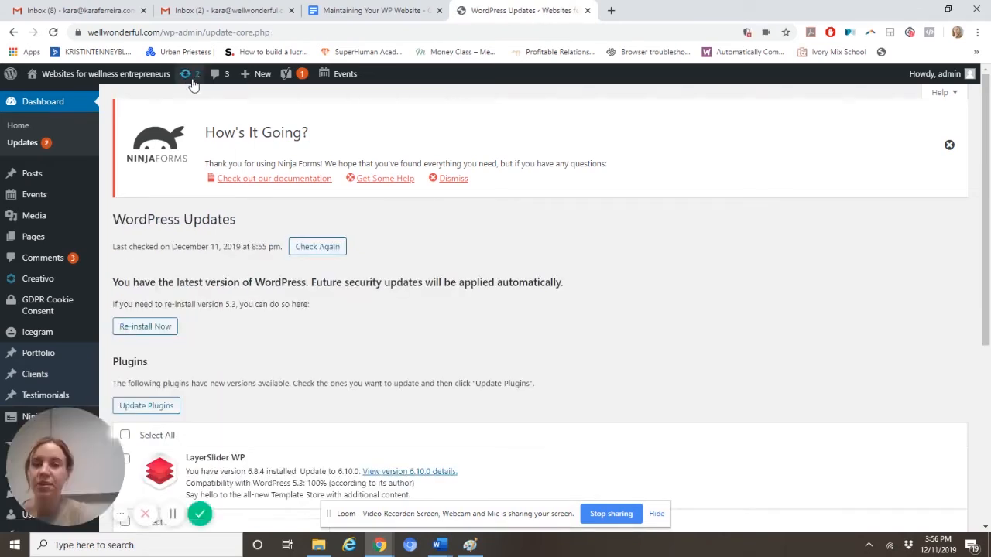
scroll(203, 217, down, 3)
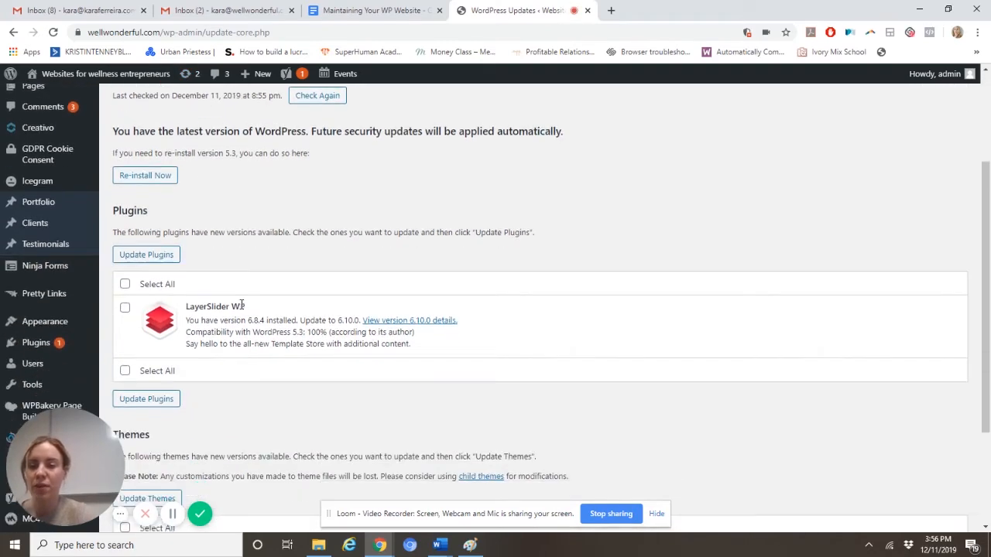
scroll(223, 321, down, 2)
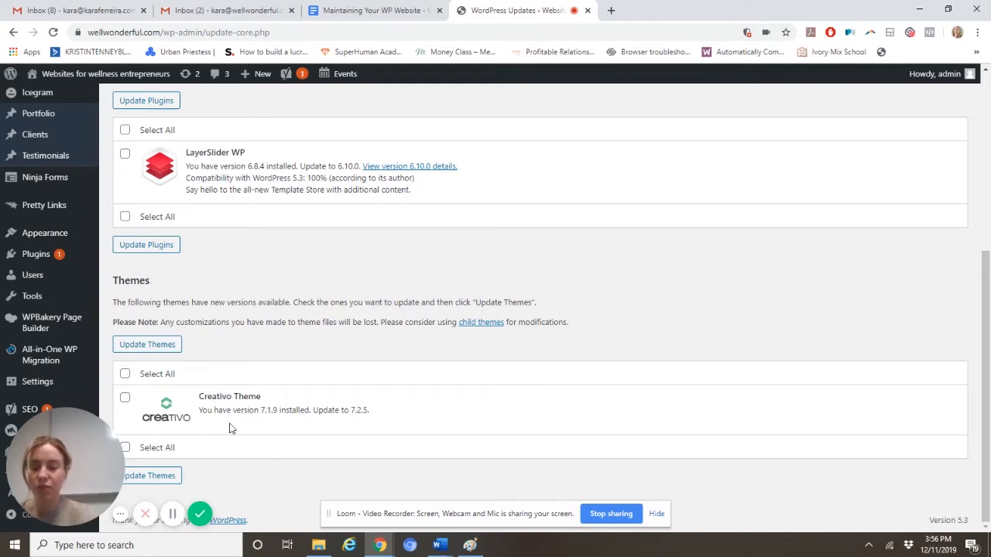
click(125, 398)
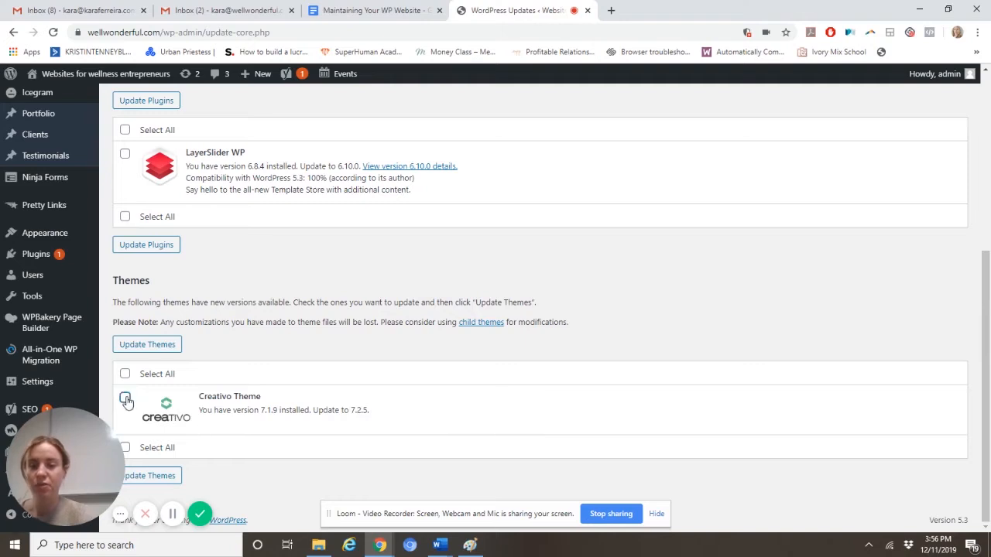
click(151, 346)
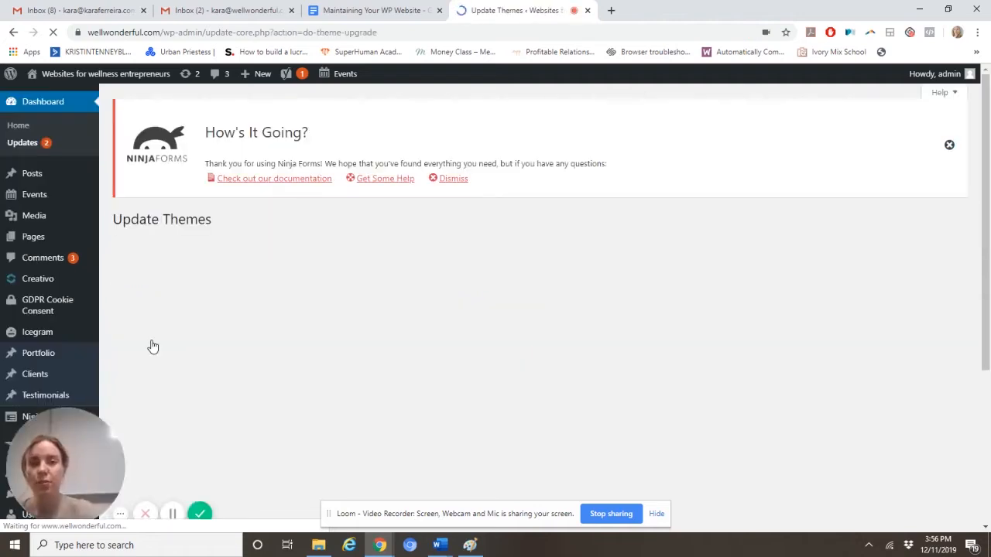
scroll(193, 361, down, 3)
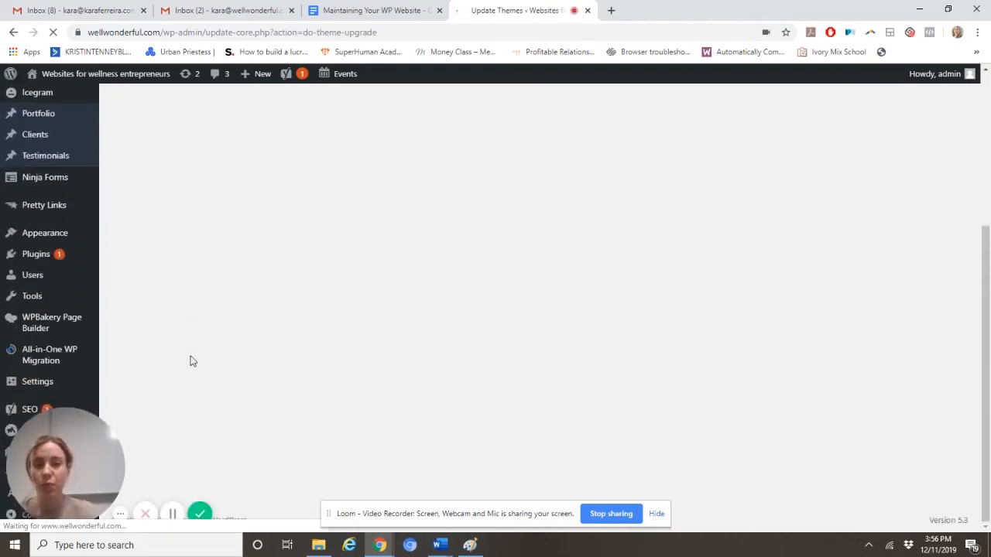
scroll(193, 362, up, 3)
scroll(193, 362, down, 2)
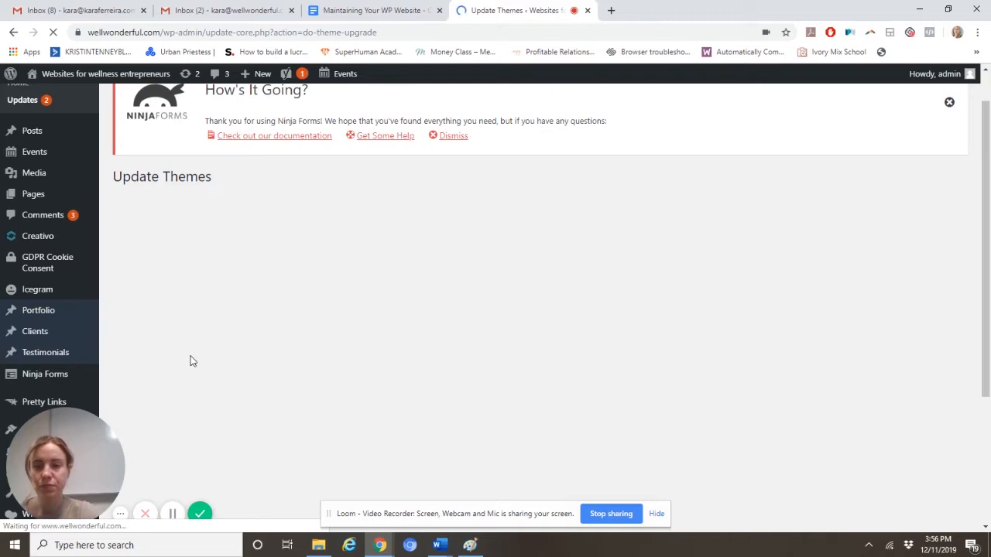
scroll(193, 361, down, 3)
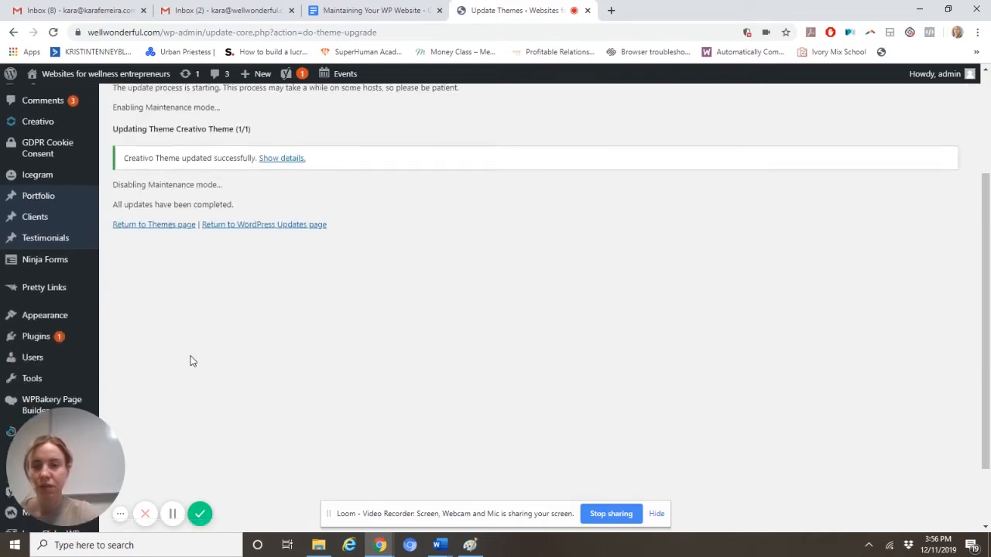
scroll(193, 362, down, 2)
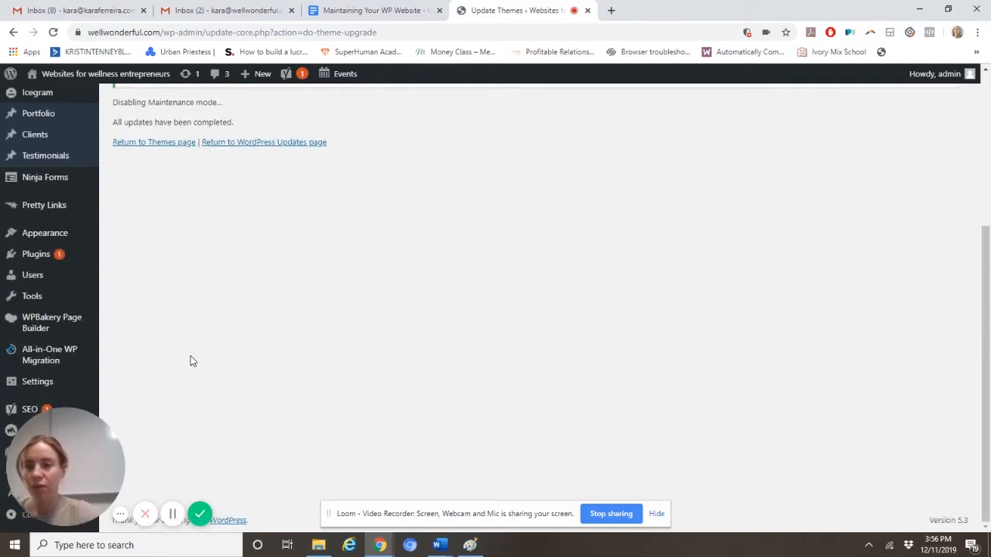
Open the site's Themes page and review the active theme and the other installed themes.
scroll(193, 362, up, 1)
mouse_move(54, 265)
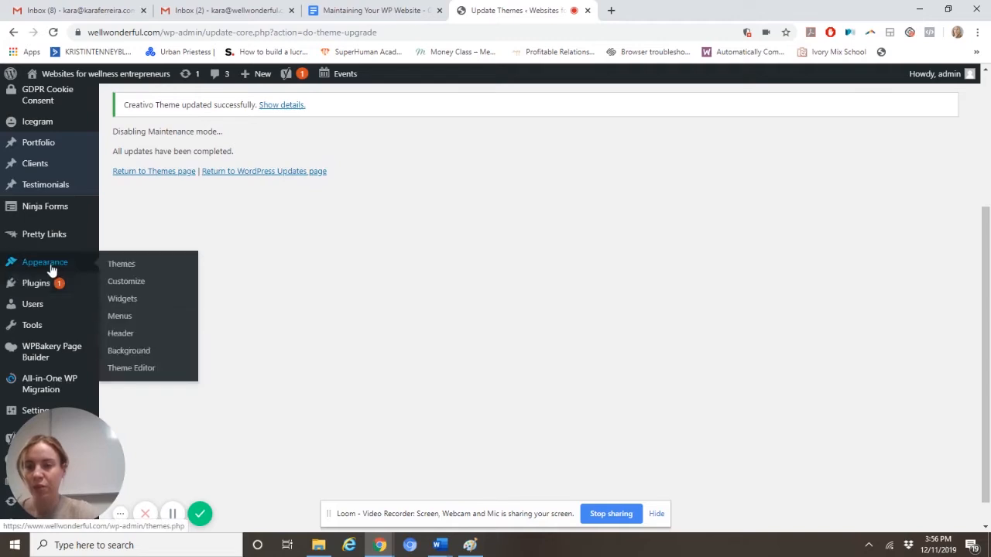
click(118, 271)
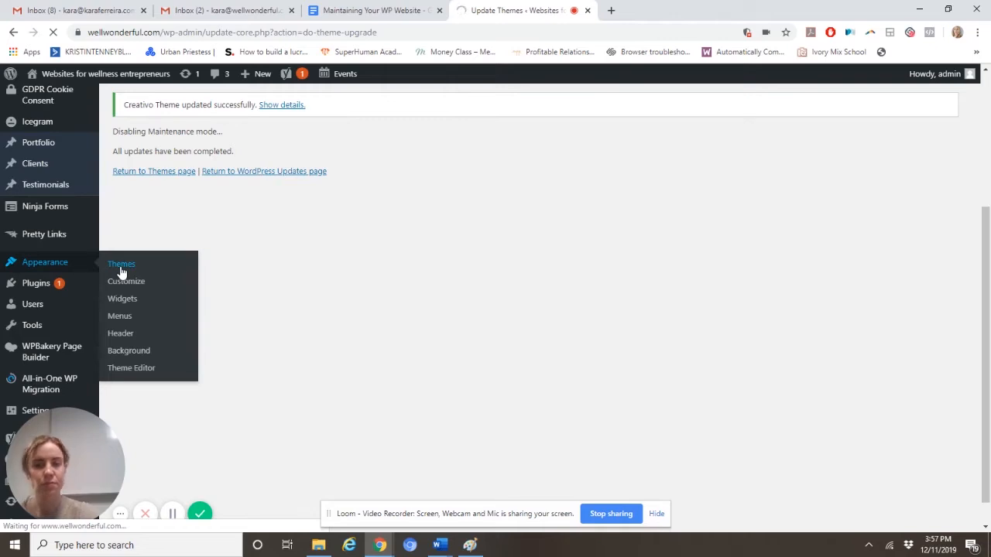
click(121, 267)
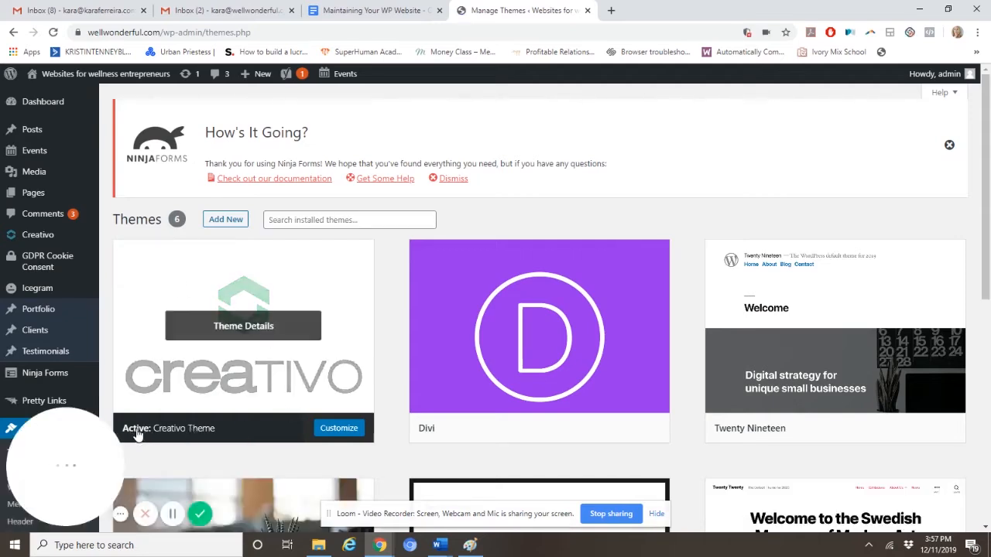
scroll(160, 436, down, 2)
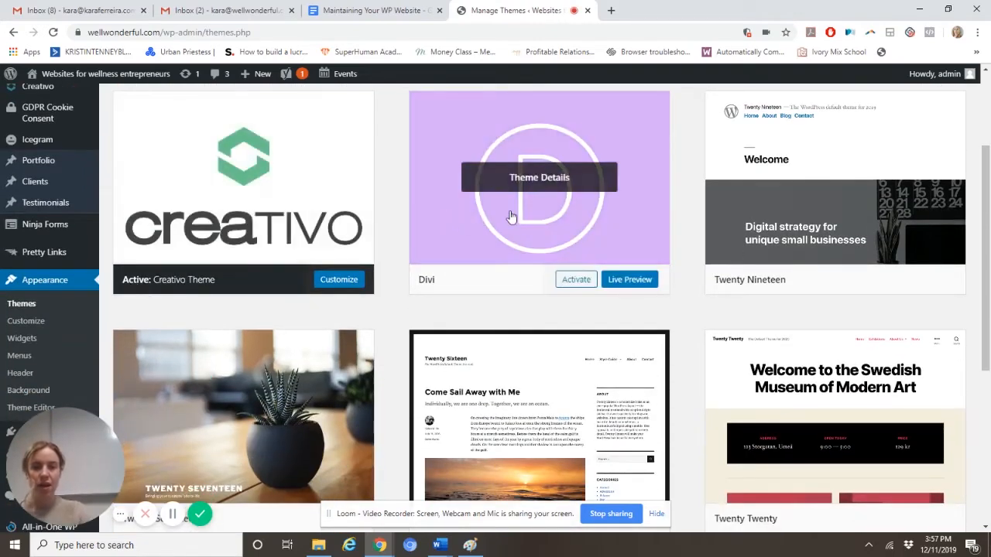
scroll(505, 284, down, 4)
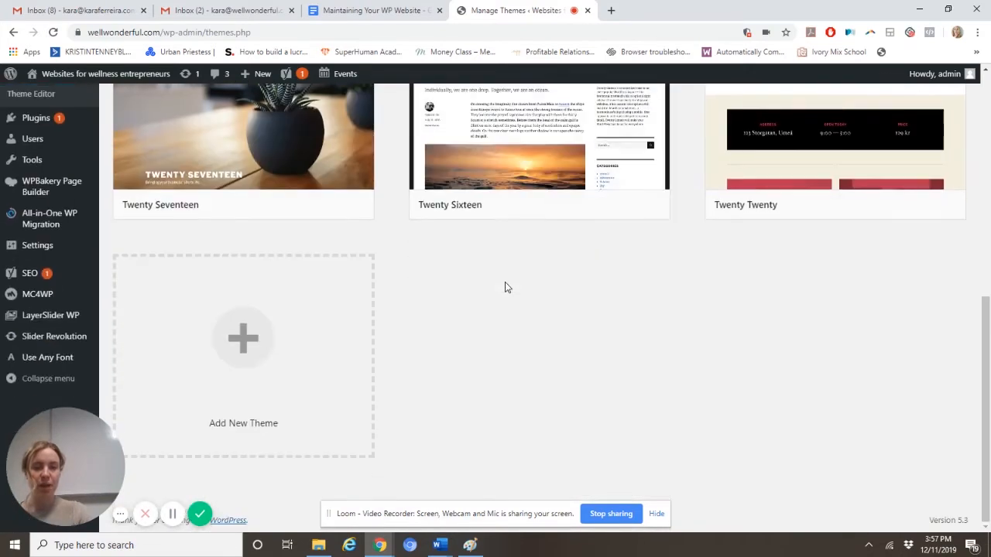
scroll(505, 287, up, 2)
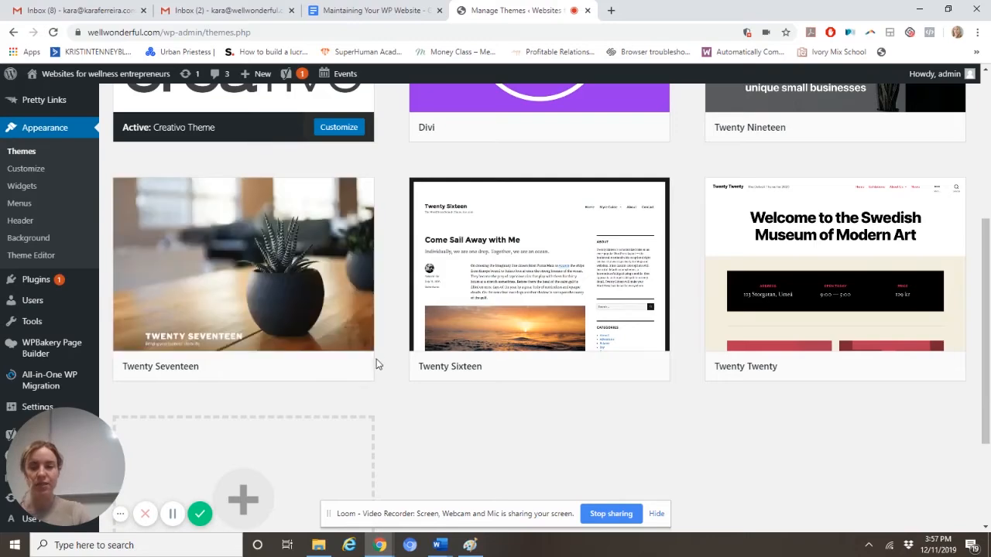
scroll(374, 441, up, 3)
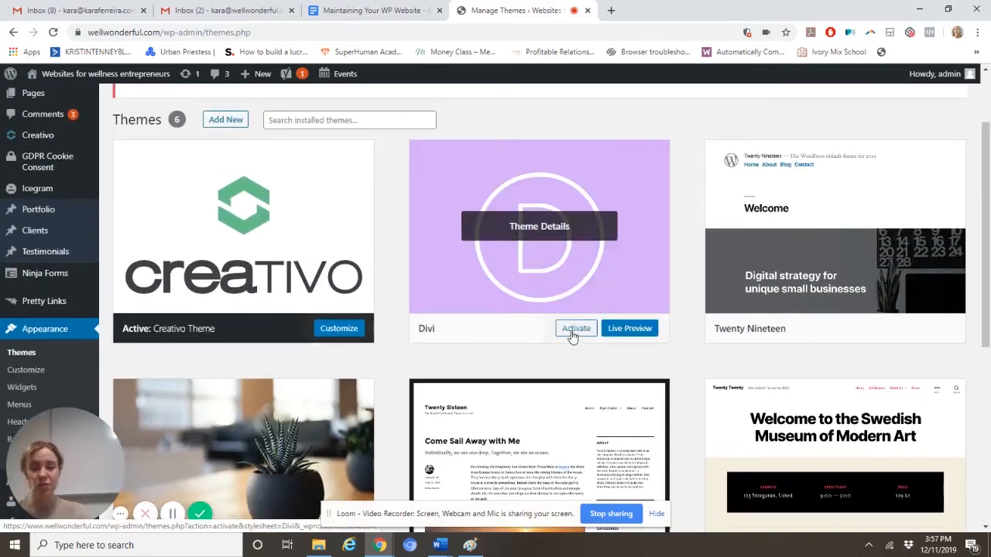
Delete the inactive Divi theme and look over the remaining installed themes.
click(640, 287)
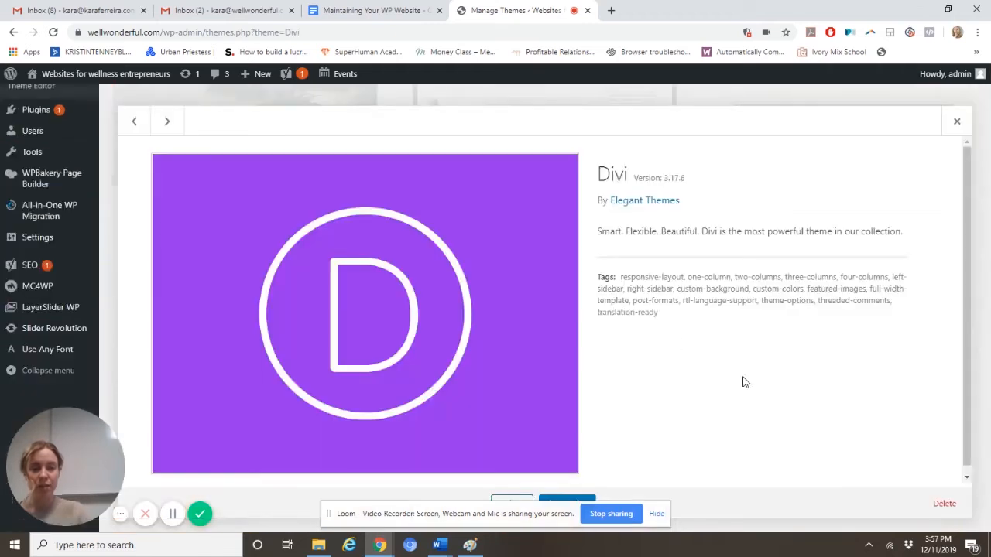
click(945, 504)
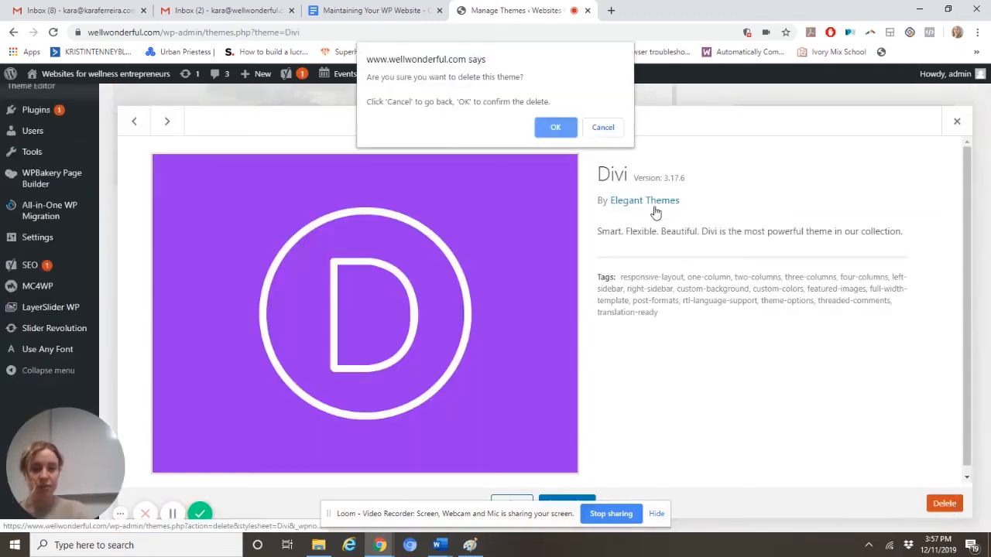
click(567, 128)
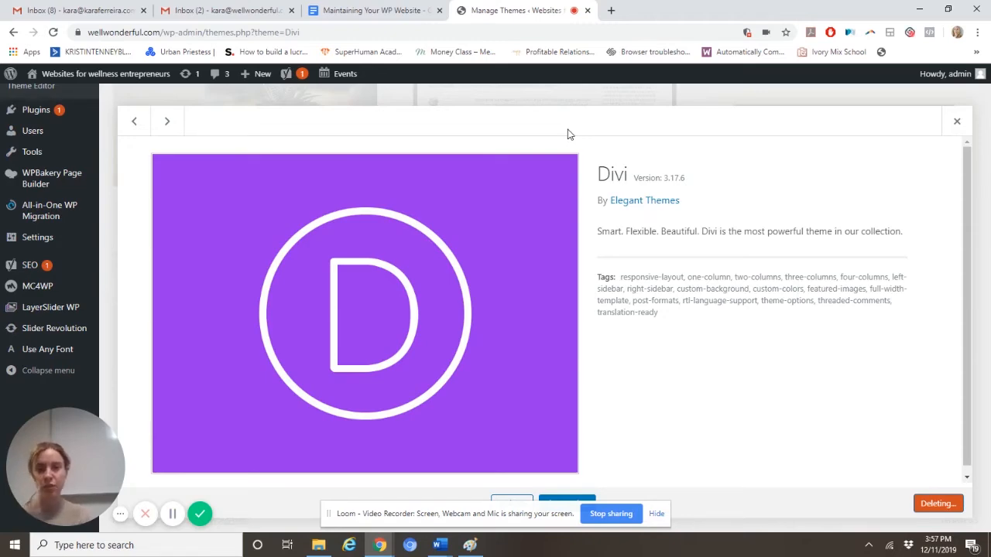
scroll(557, 285, down, 2)
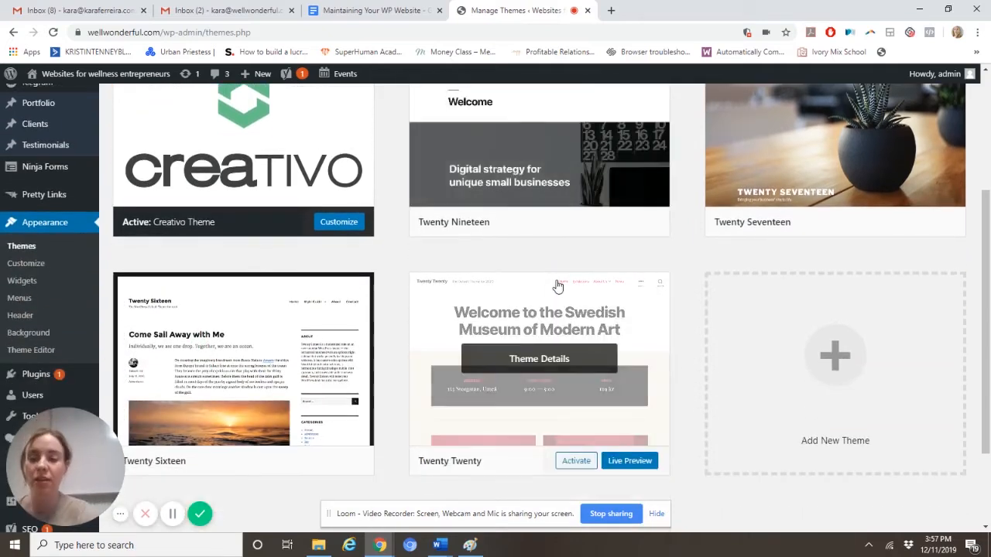
scroll(557, 287, up, 1)
scroll(558, 287, up, 3)
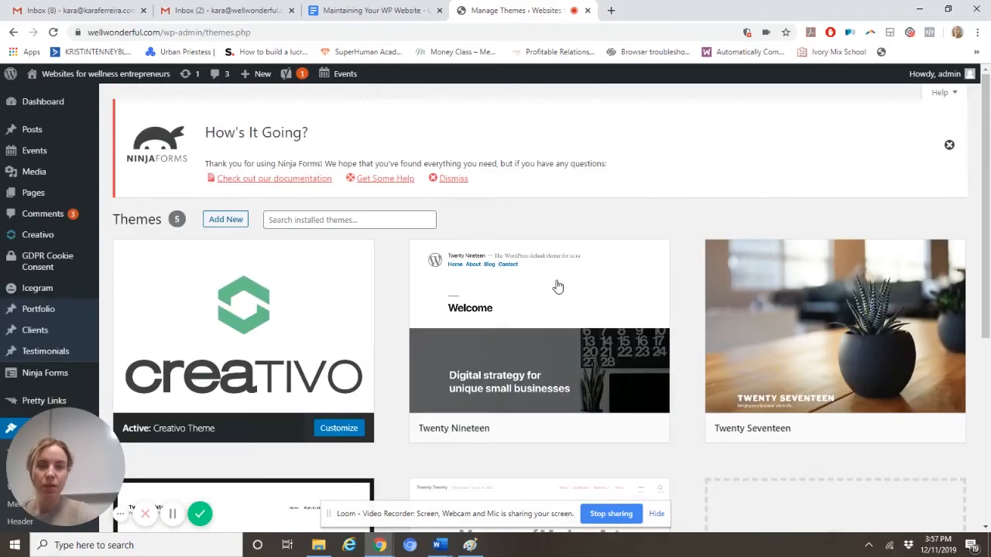
scroll(558, 286, down, 3)
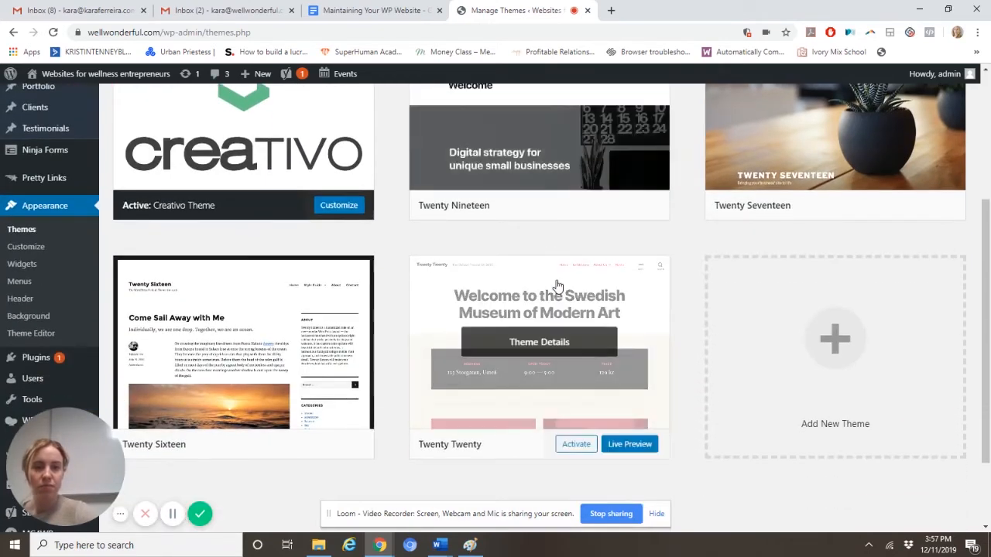
scroll(557, 286, down, 1)
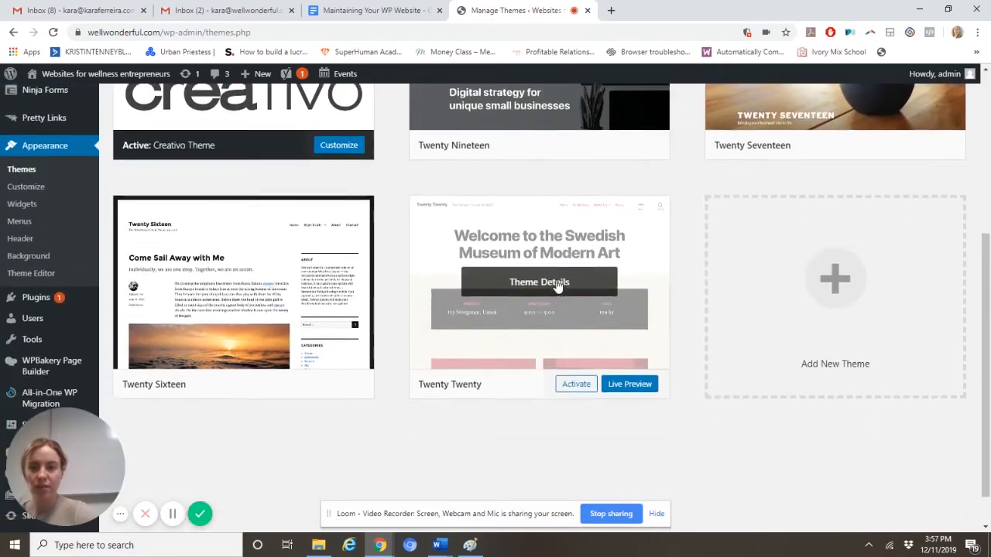
scroll(557, 285, down, 1)
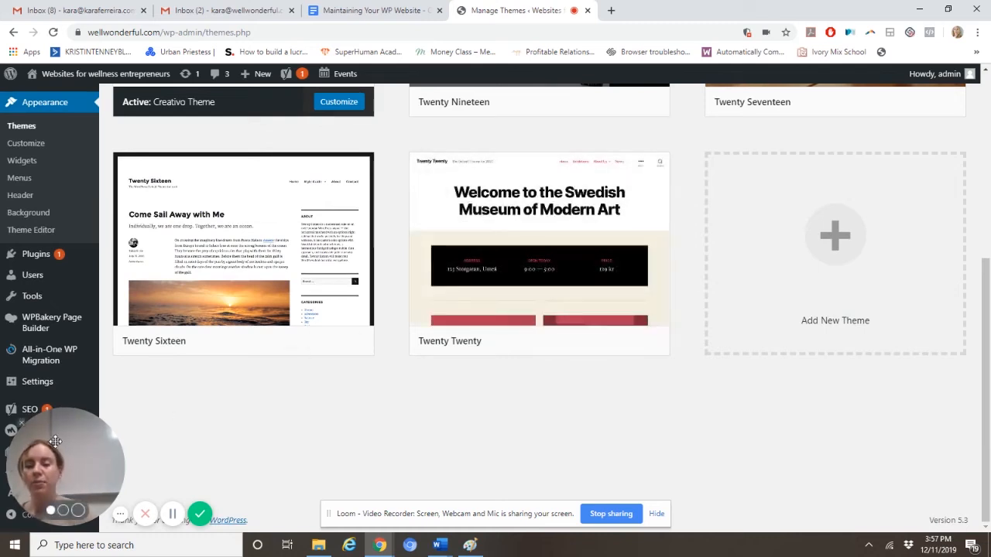
Open the All-in-One WP Migration export page and review the available export destinations.
drag(56, 441, 608, 355)
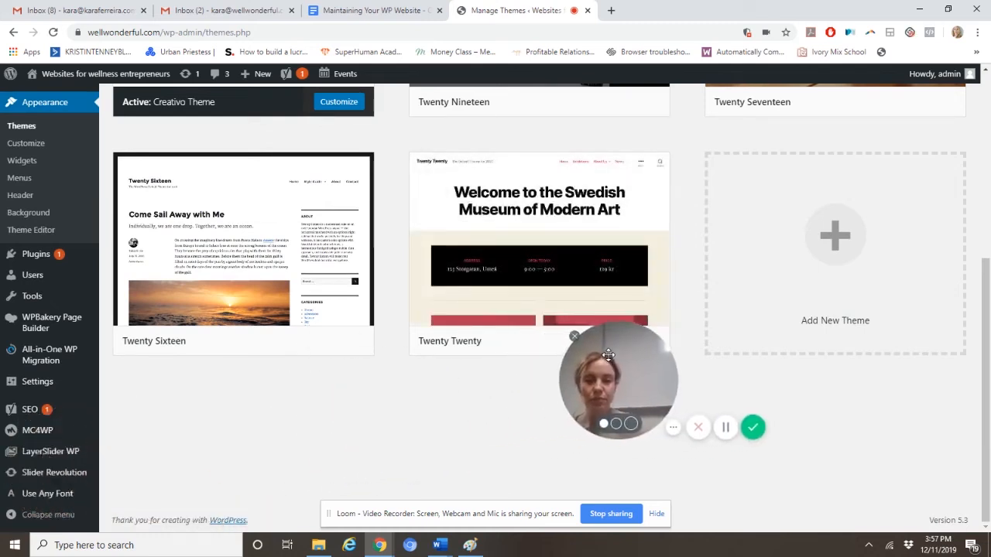
mouse_move(65, 369)
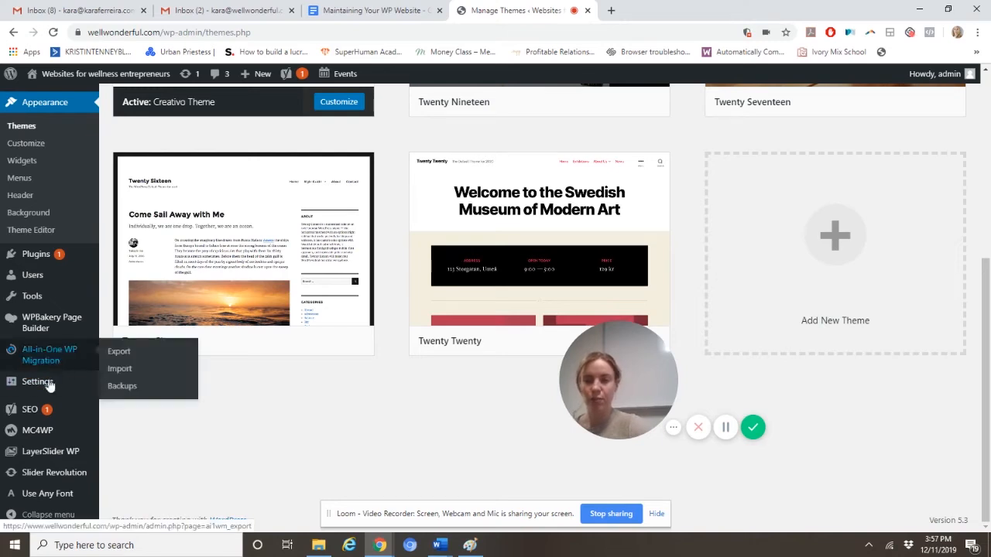
click(123, 358)
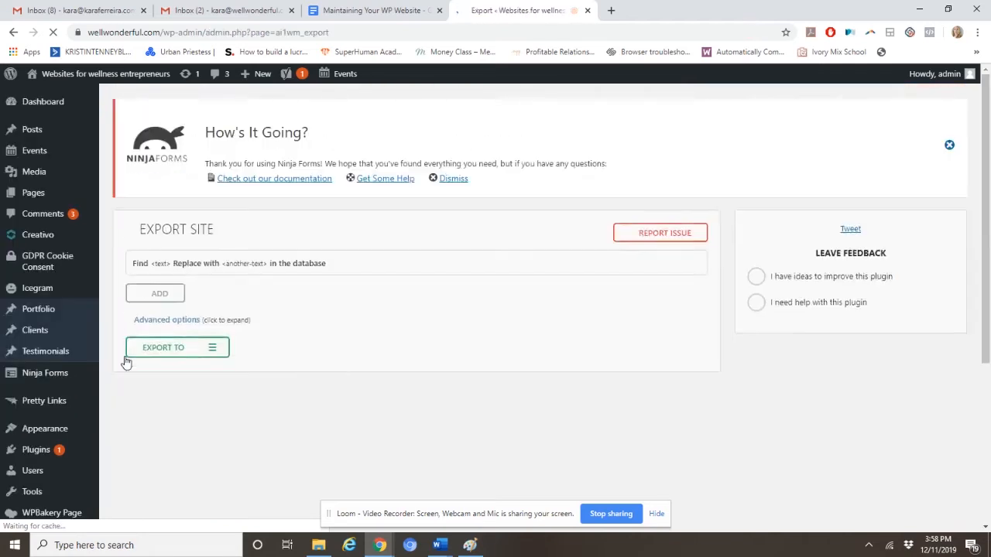
click(184, 356)
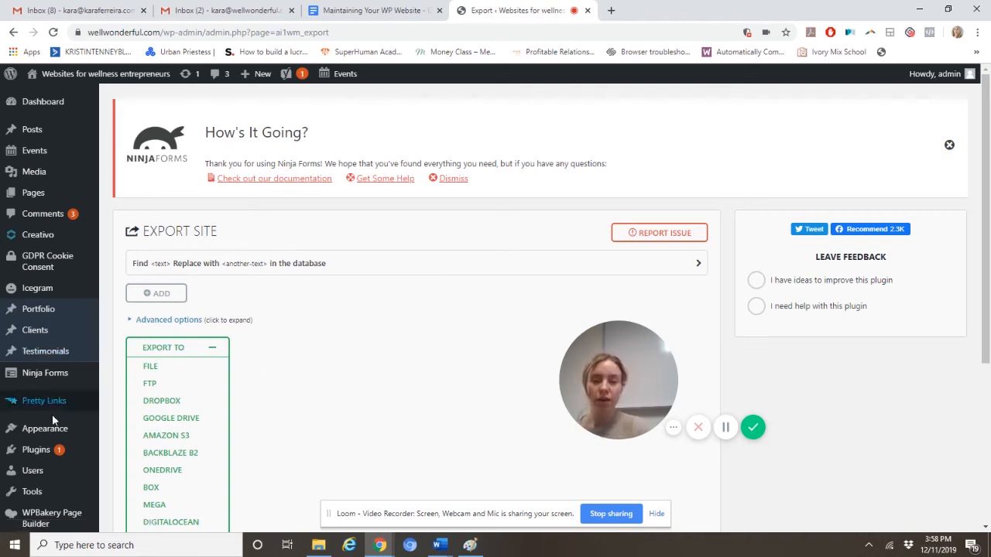
scroll(54, 426, down, 3)
scroll(54, 430, up, 1)
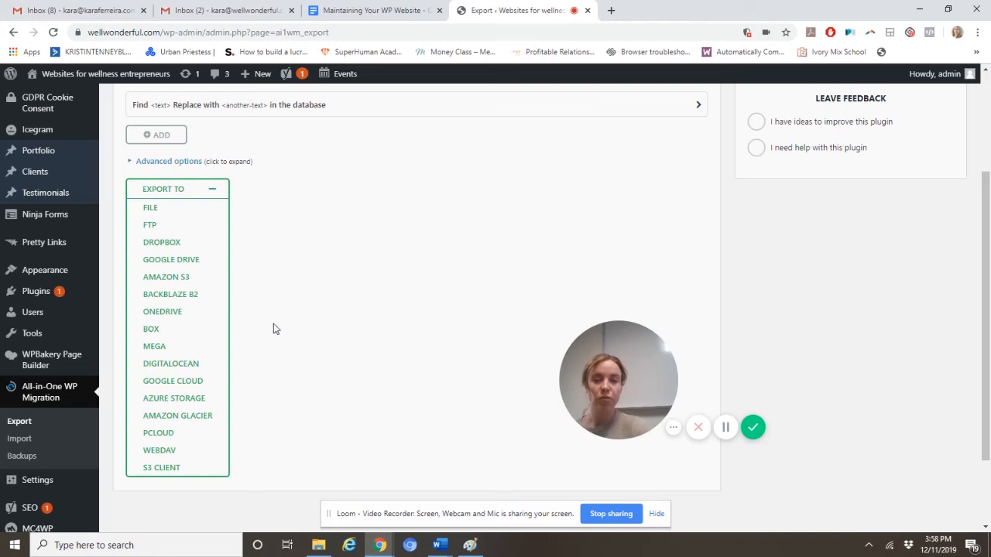
scroll(276, 329, up, 1)
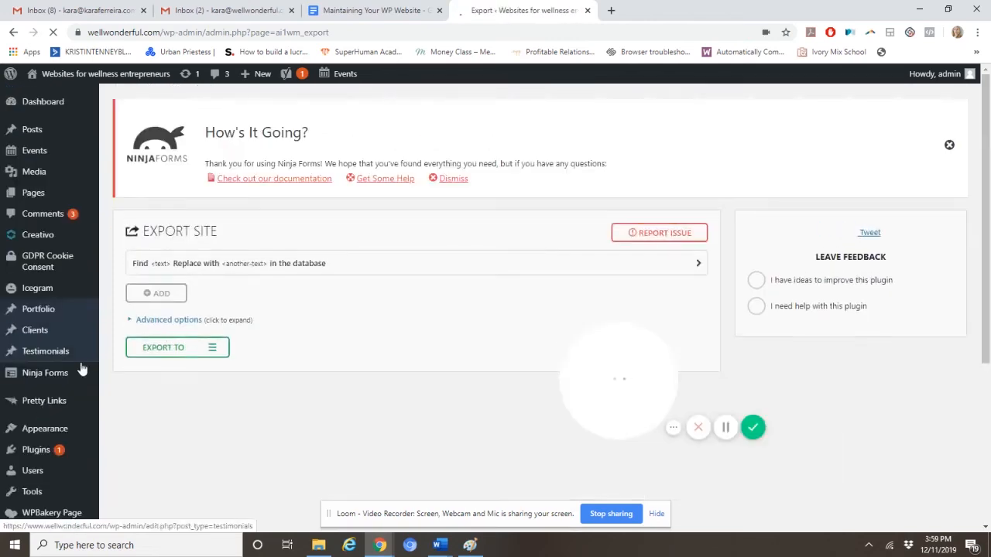
View the All-in-One WP Migration import page and its list of stored backups.
scroll(46, 432, down, 3)
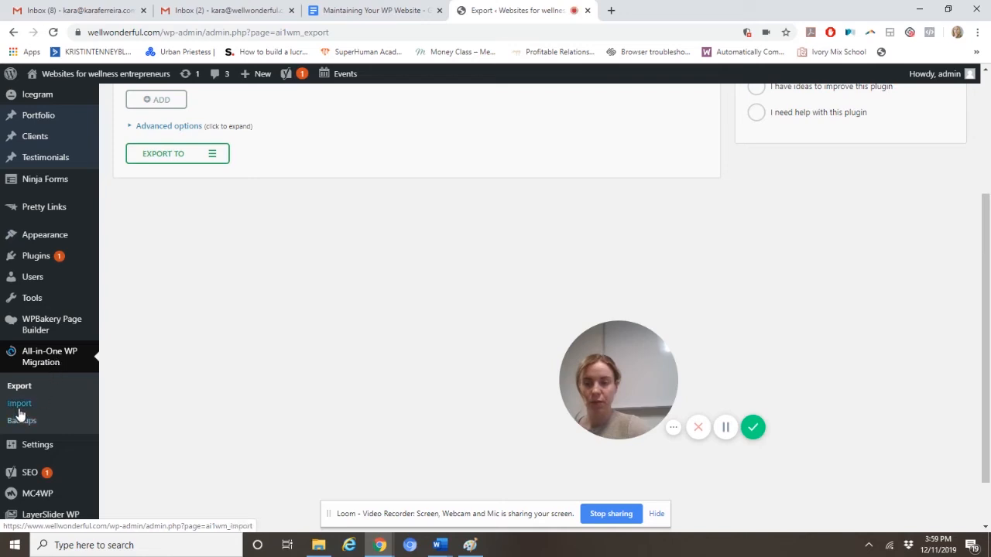
click(19, 411)
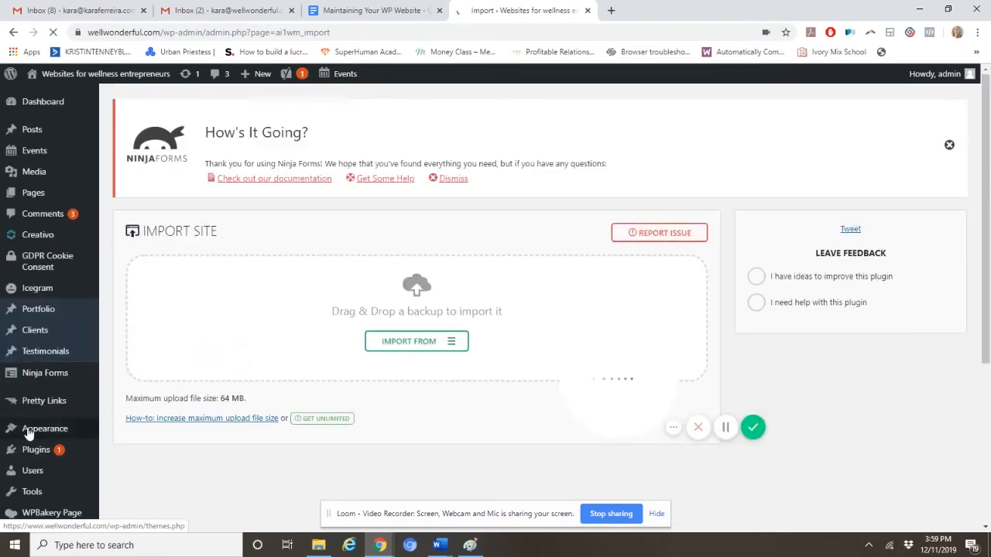
scroll(27, 434, down, 2)
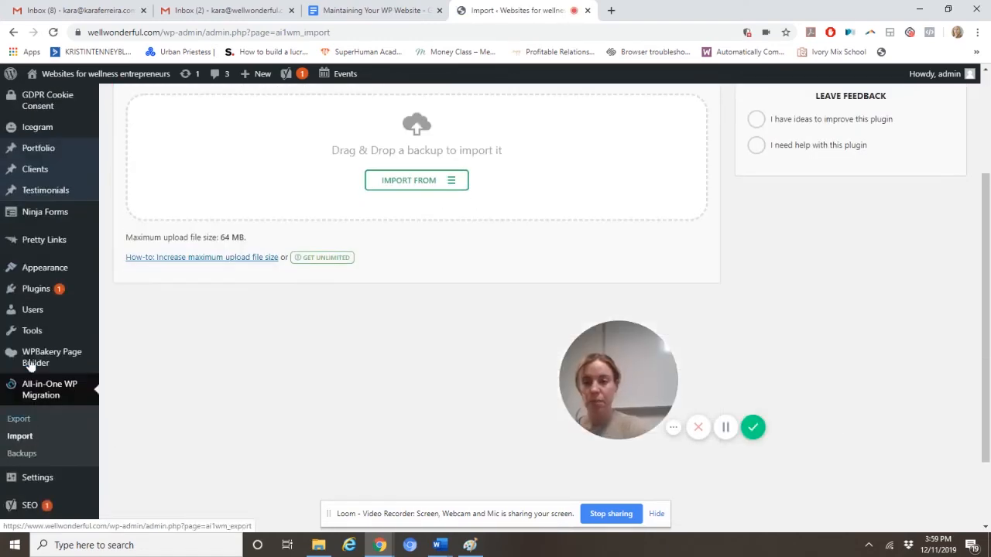
click(28, 455)
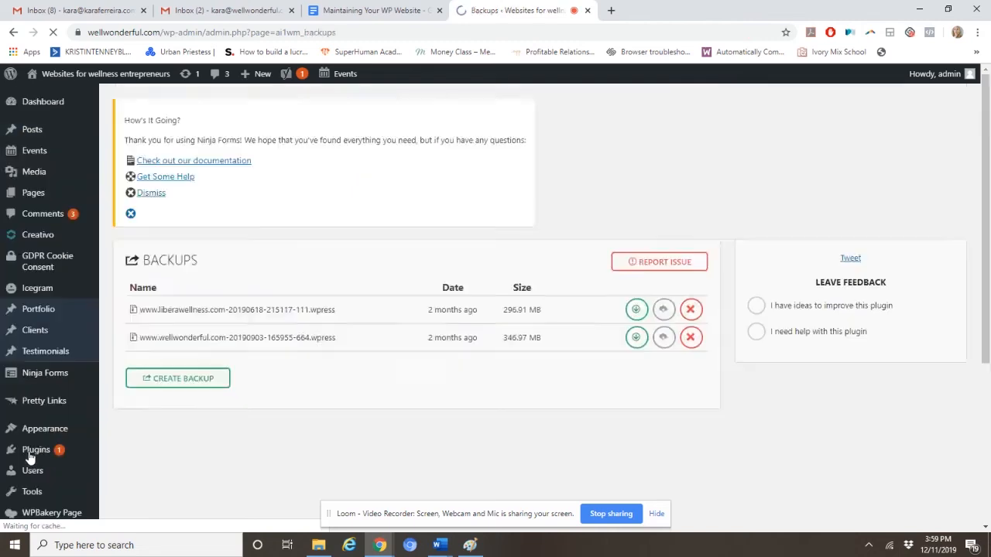
Go to the page for adding plugins and search for "all in one" to find All-in-One WP Migration.
mouse_move(58, 453)
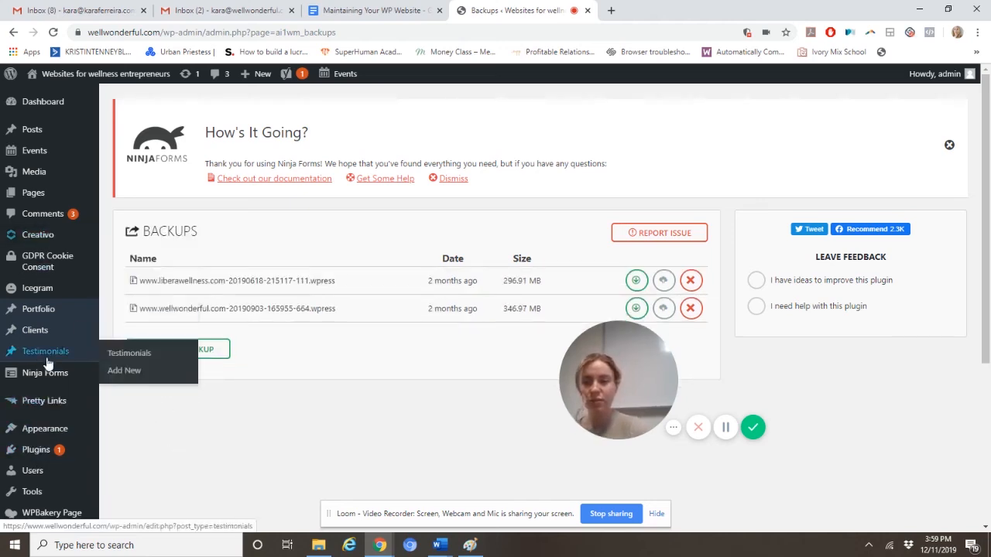
scroll(47, 356, down, 3)
click(26, 262)
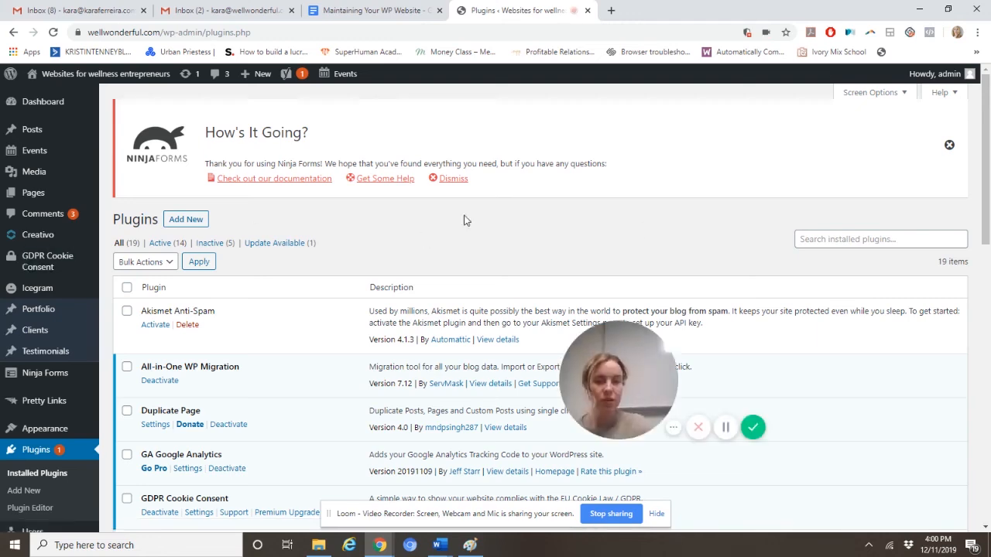
click(189, 223)
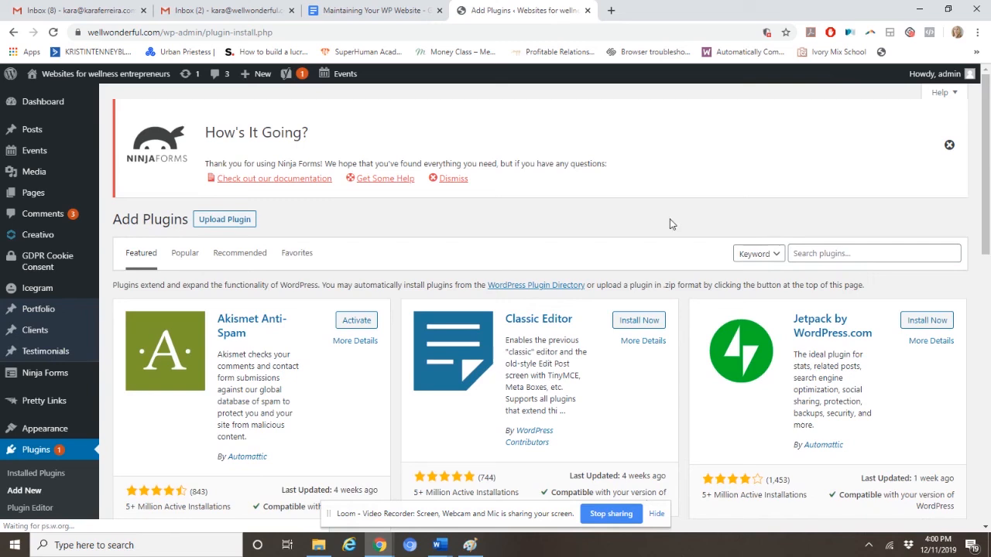
click(798, 253)
text(all in one)
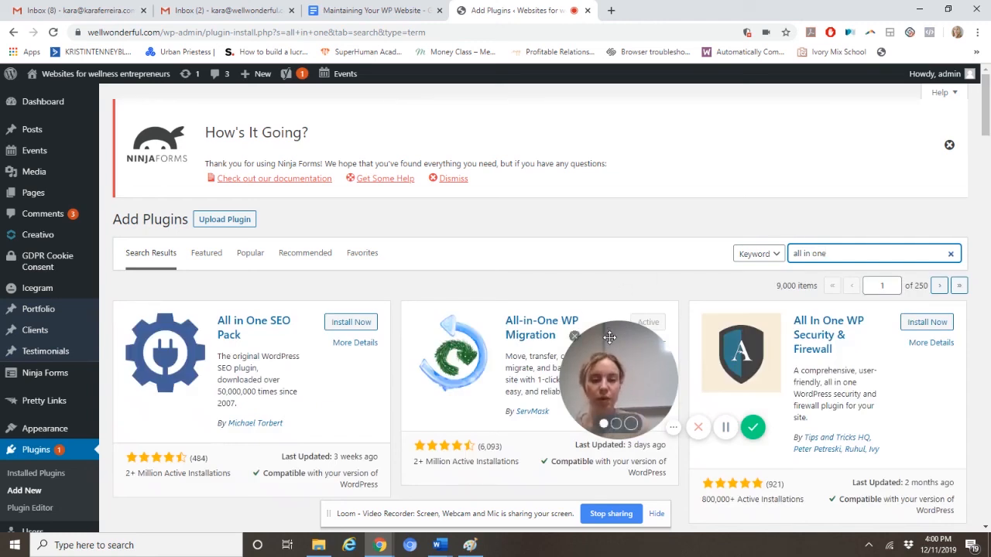
drag(610, 337, 610, 102)
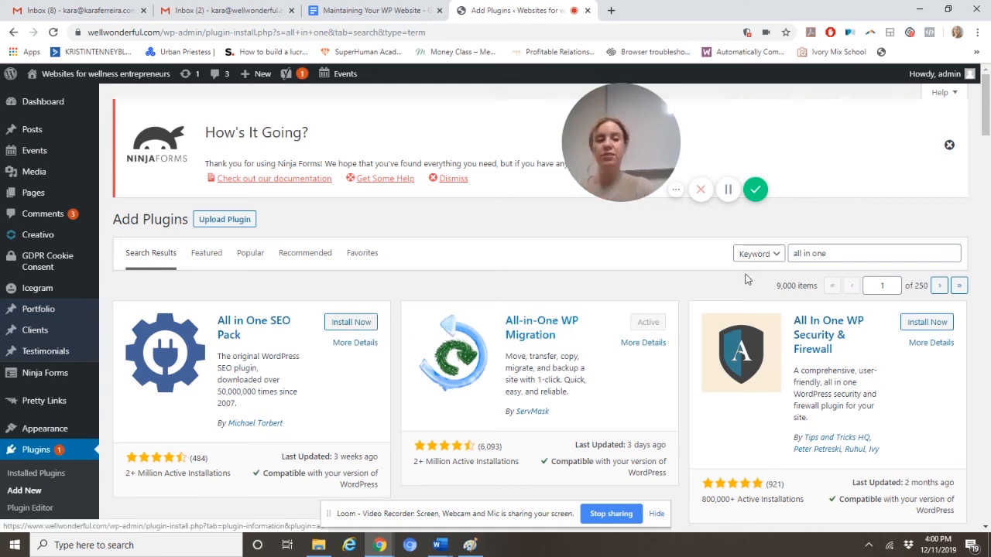
Search the plugin directory for "updraft plus" and locate the UpdraftPlus WordPress Backup Plugin.
drag(852, 254, 772, 255)
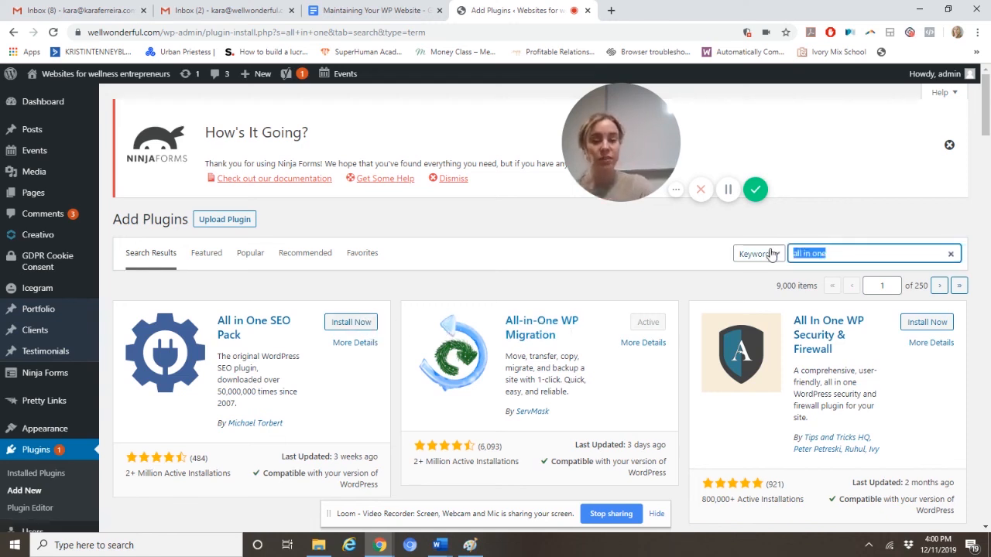
text(updraft plus)
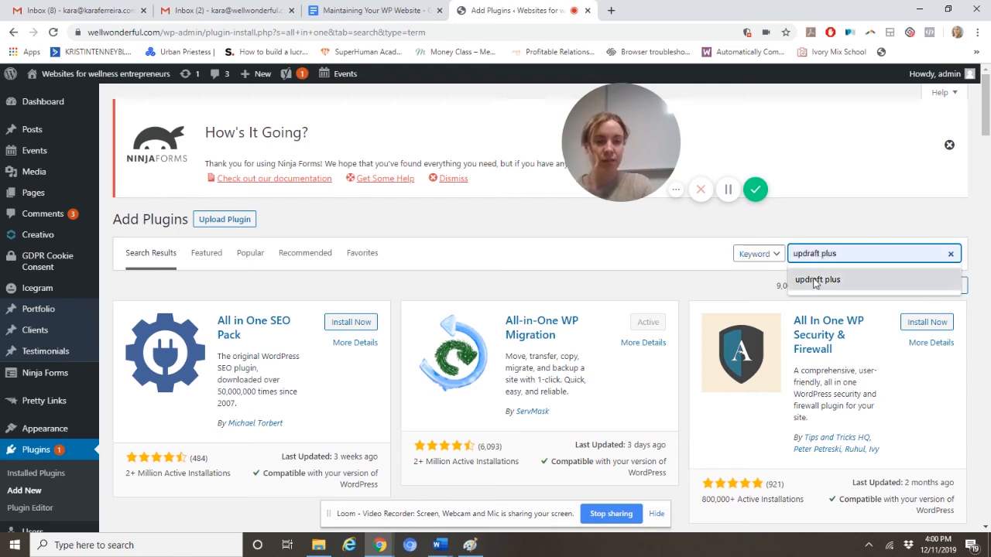
click(815, 281)
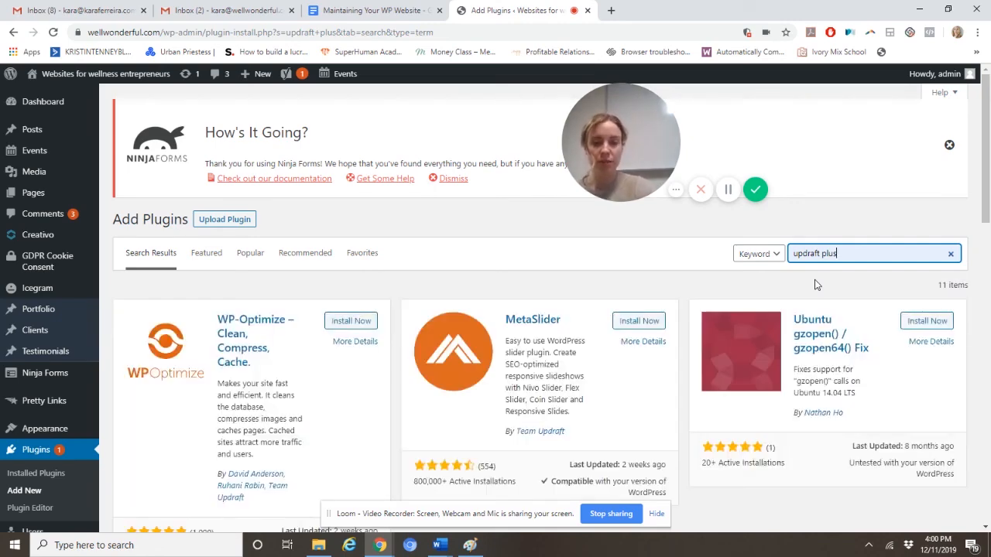
scroll(754, 345, down, 3)
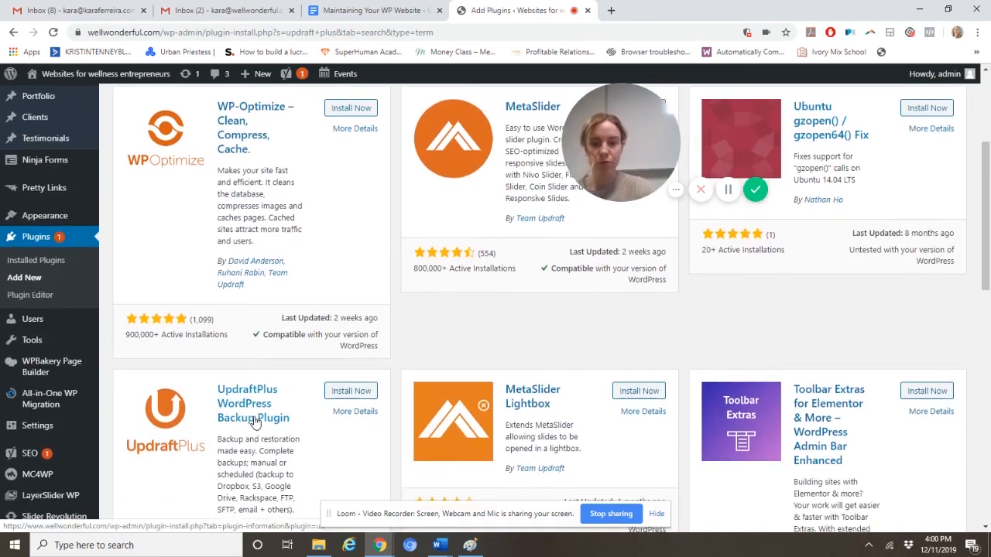
click(350, 392)
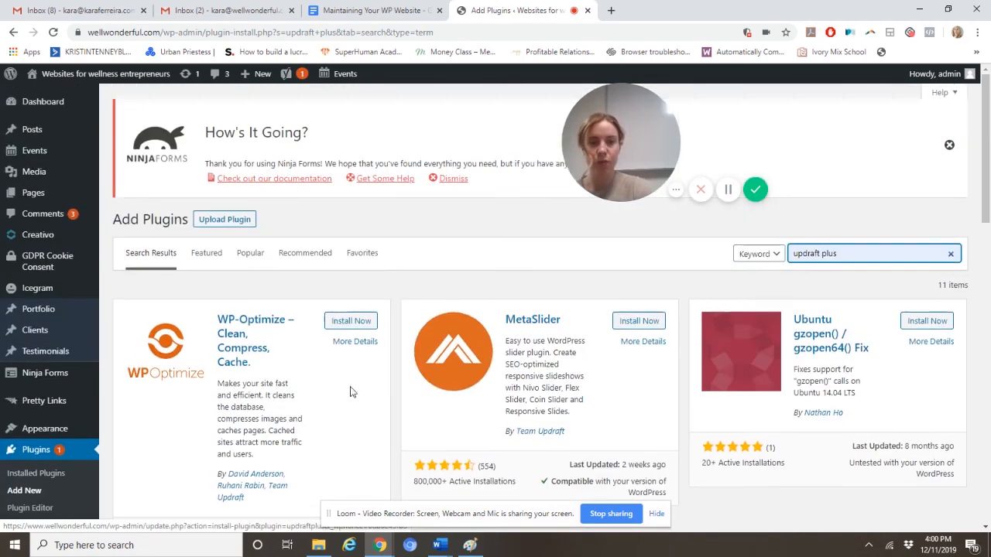
Search the plugin directory for "backup".
triple_click(821, 254)
text(back)
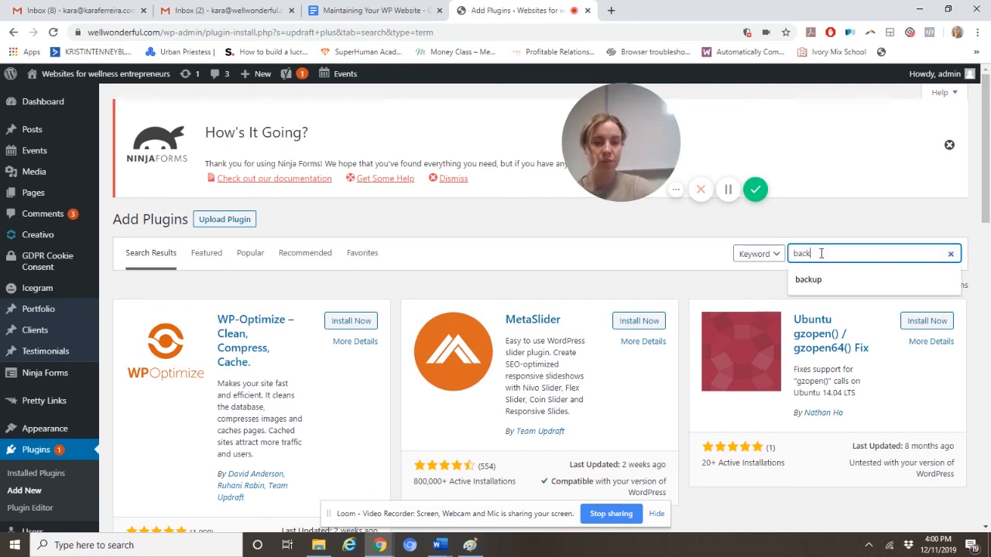
text(up)
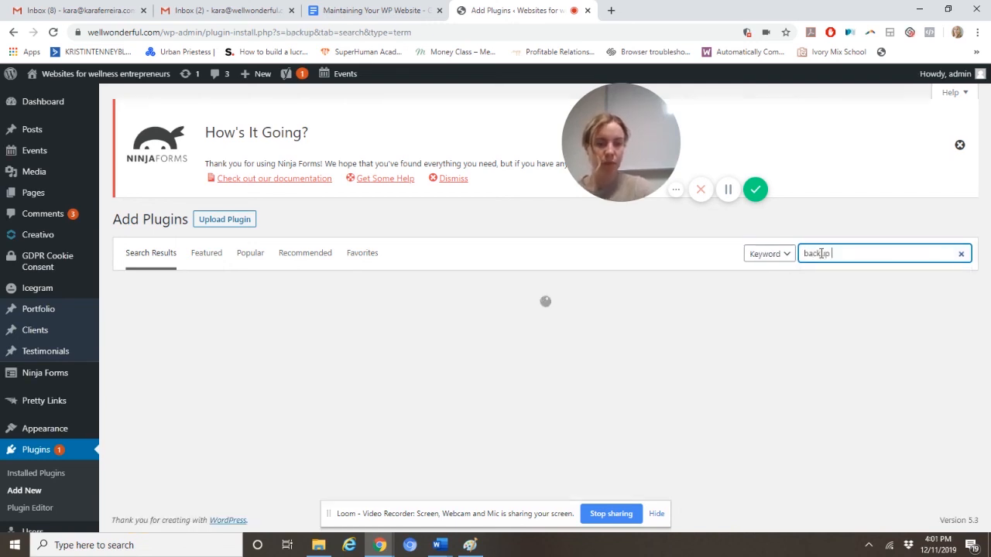